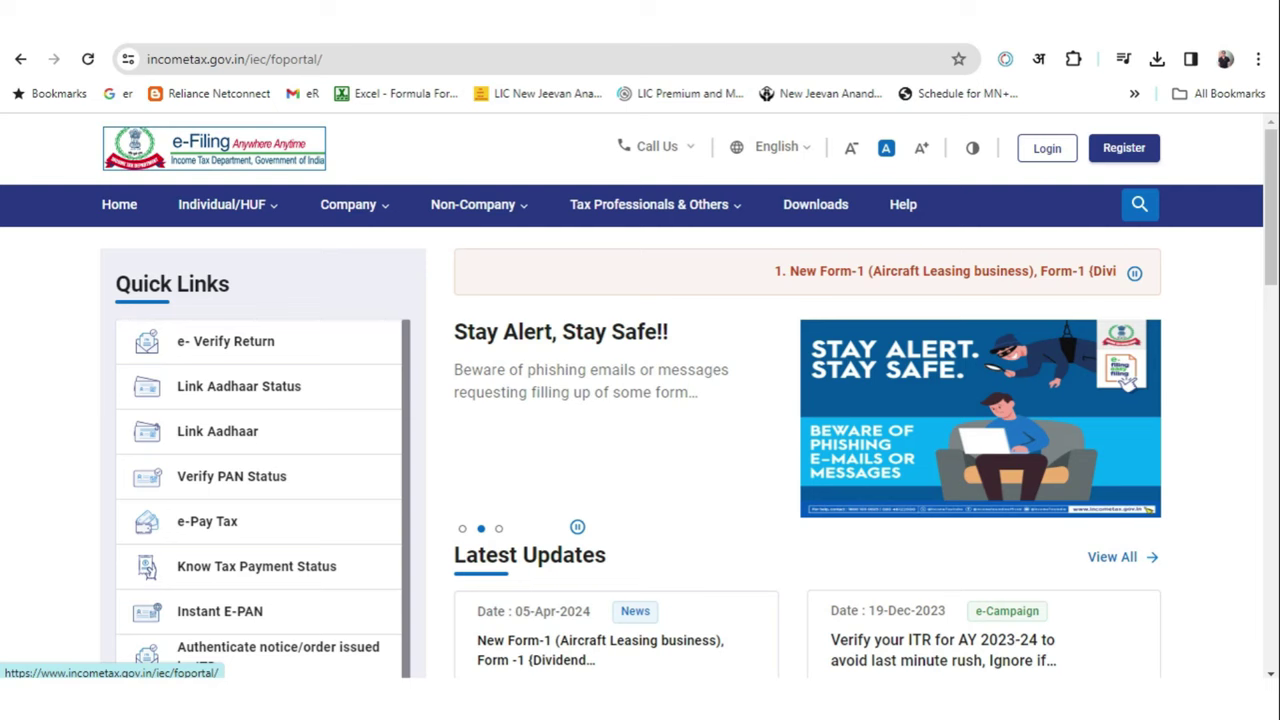
Step: Log in to the income tax e-Filing account with the user ID and the account password
{"action": "left_click", "coordinate": [1047, 149]}
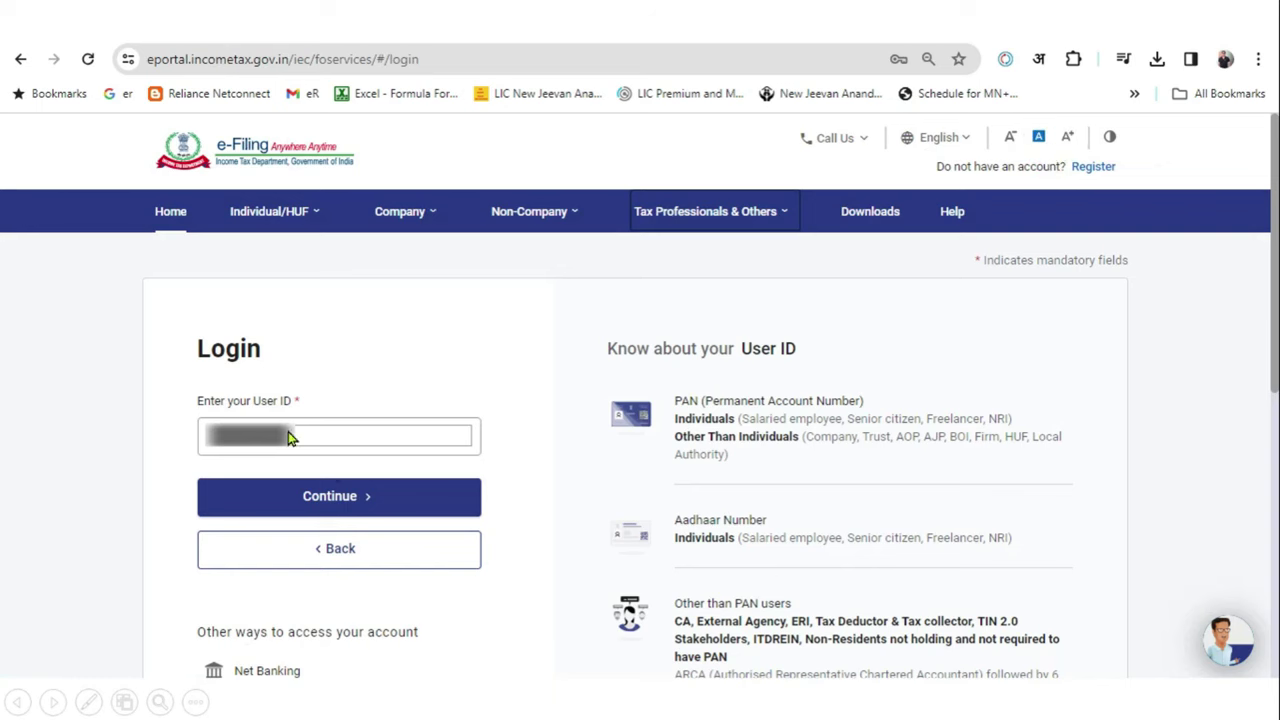
{"action": "left_click", "coordinate": [362, 505]}
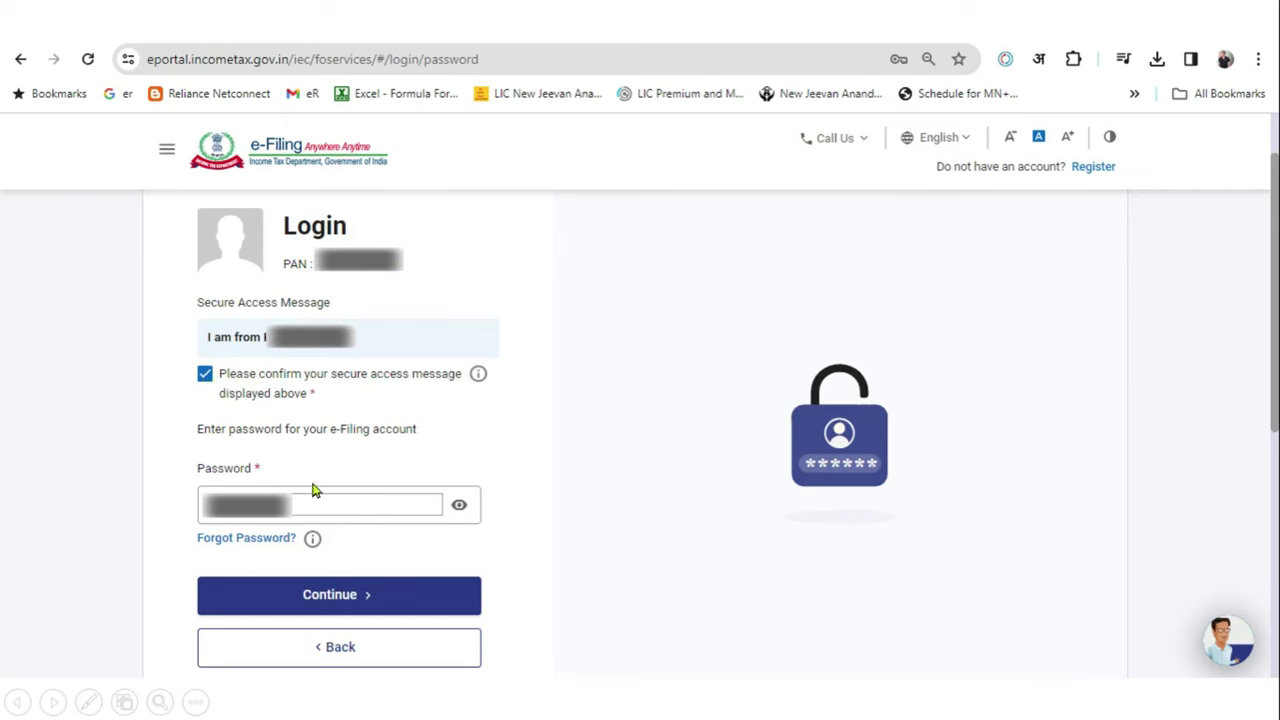
{"action": "left_click", "coordinate": [385, 600]}
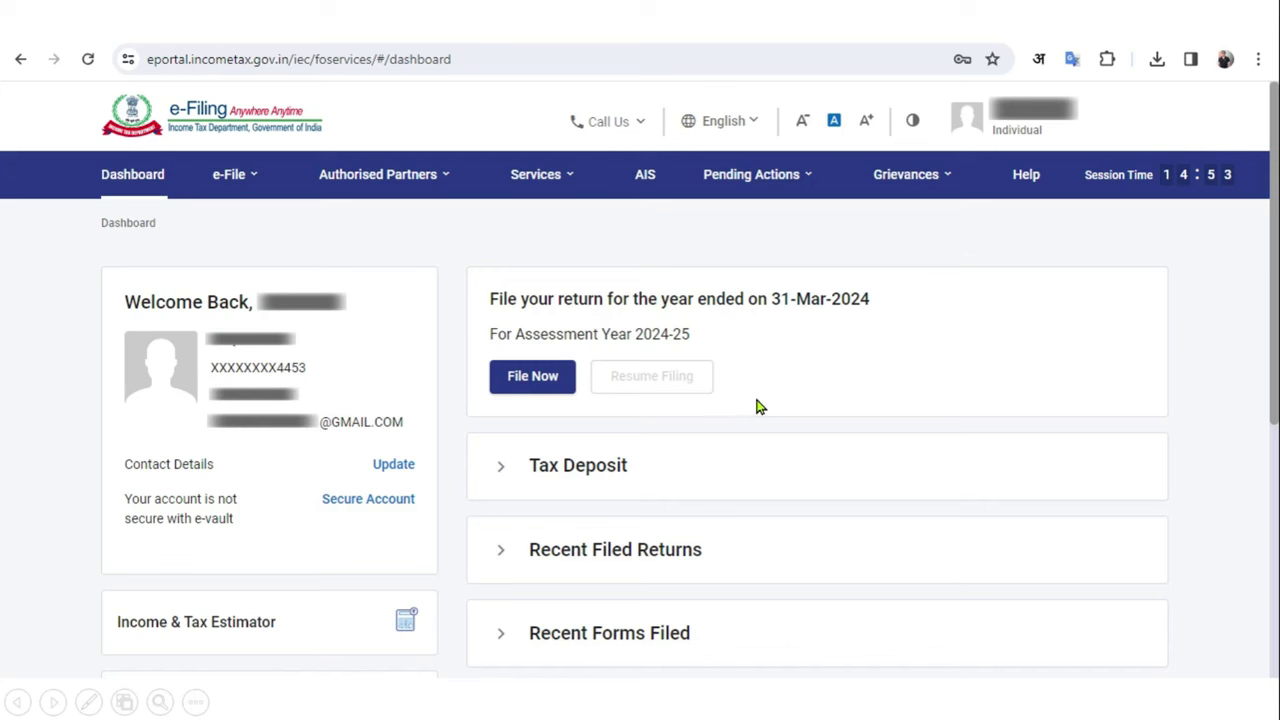
Step: Go to the Compliance Portal's Annual Information Statement page for F.Y. 2023-24 and open the Taxpayer Information Summary
{"action": "left_click", "coordinate": [645, 176]}
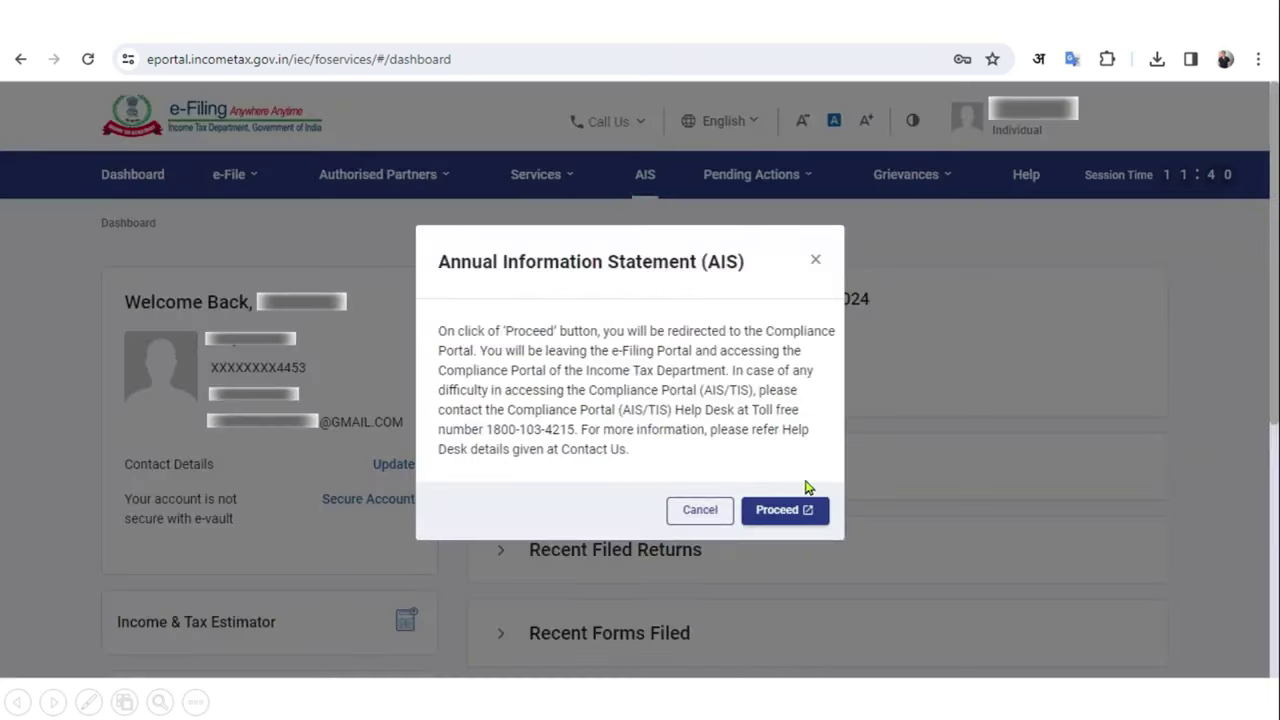
{"action": "left_click", "coordinate": [806, 511]}
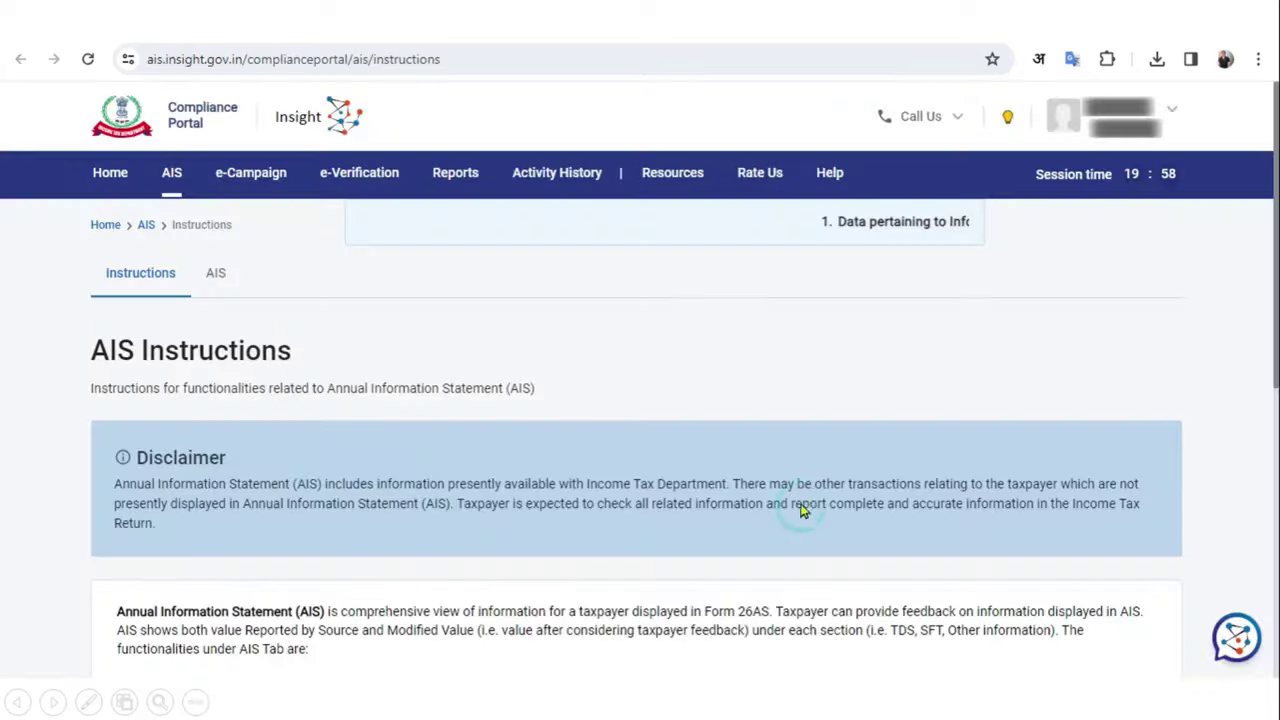
{"action": "left_click", "coordinate": [215, 278]}
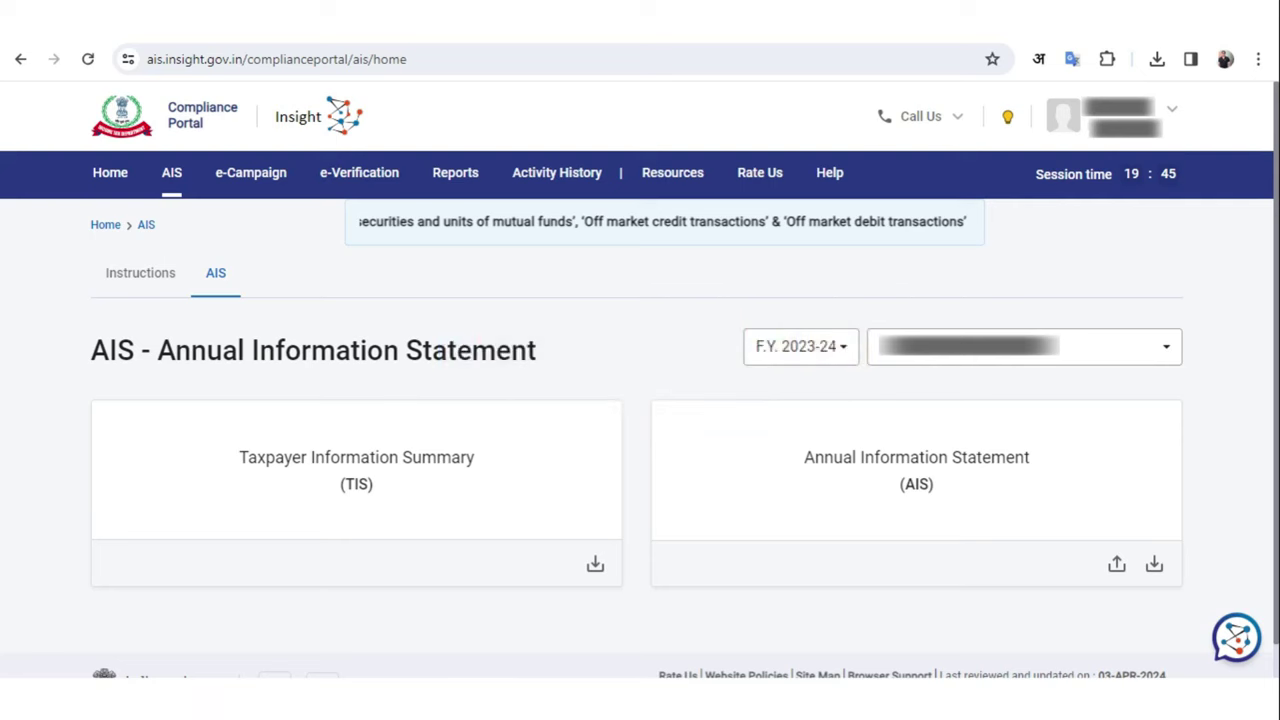
{"action": "left_click", "coordinate": [416, 483]}
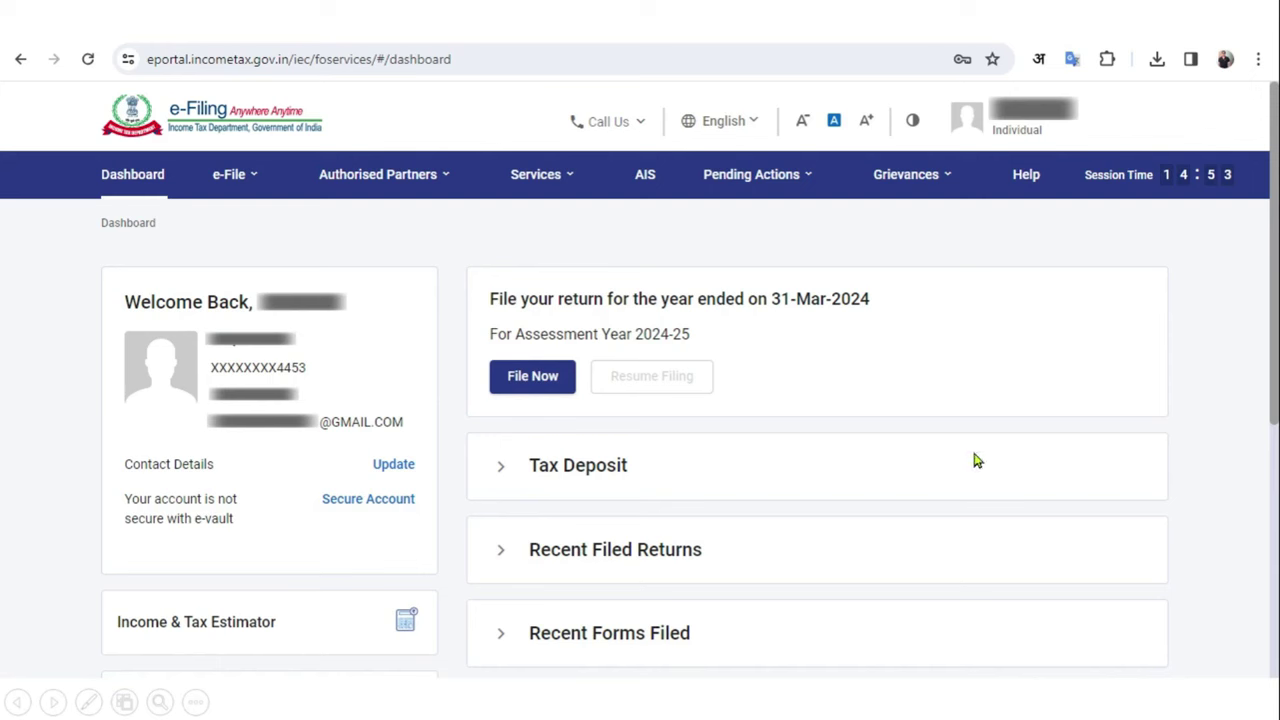
Step: Begin filing an income tax return for assessment year 2024-25 in online mode
{"action": "left_click", "coordinate": [247, 185]}
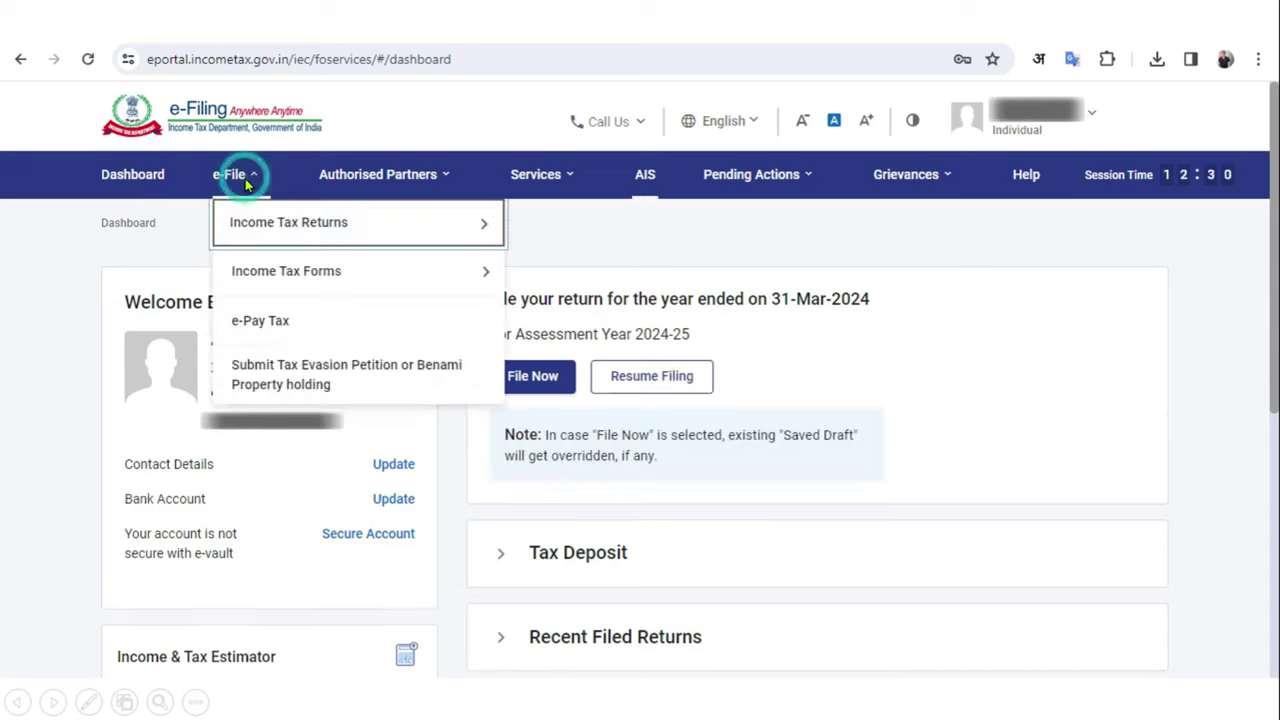
{"action": "left_click", "coordinate": [322, 222]}
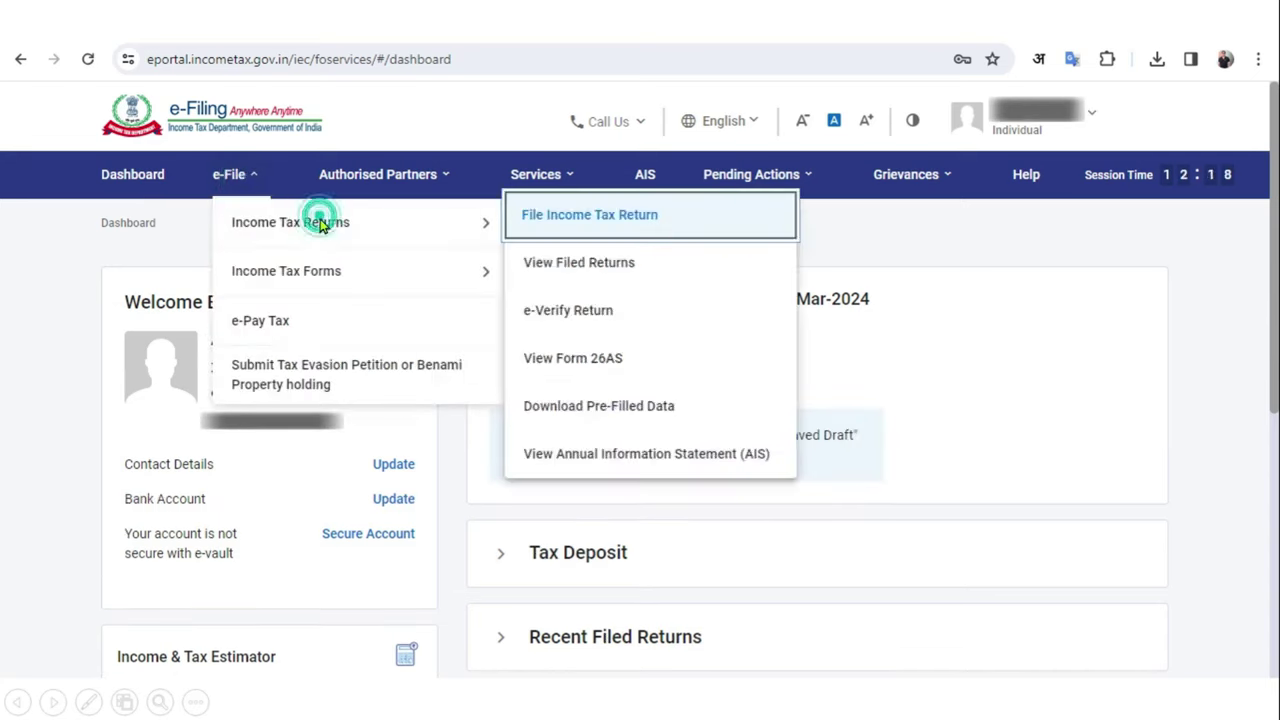
{"action": "left_click", "coordinate": [535, 216]}
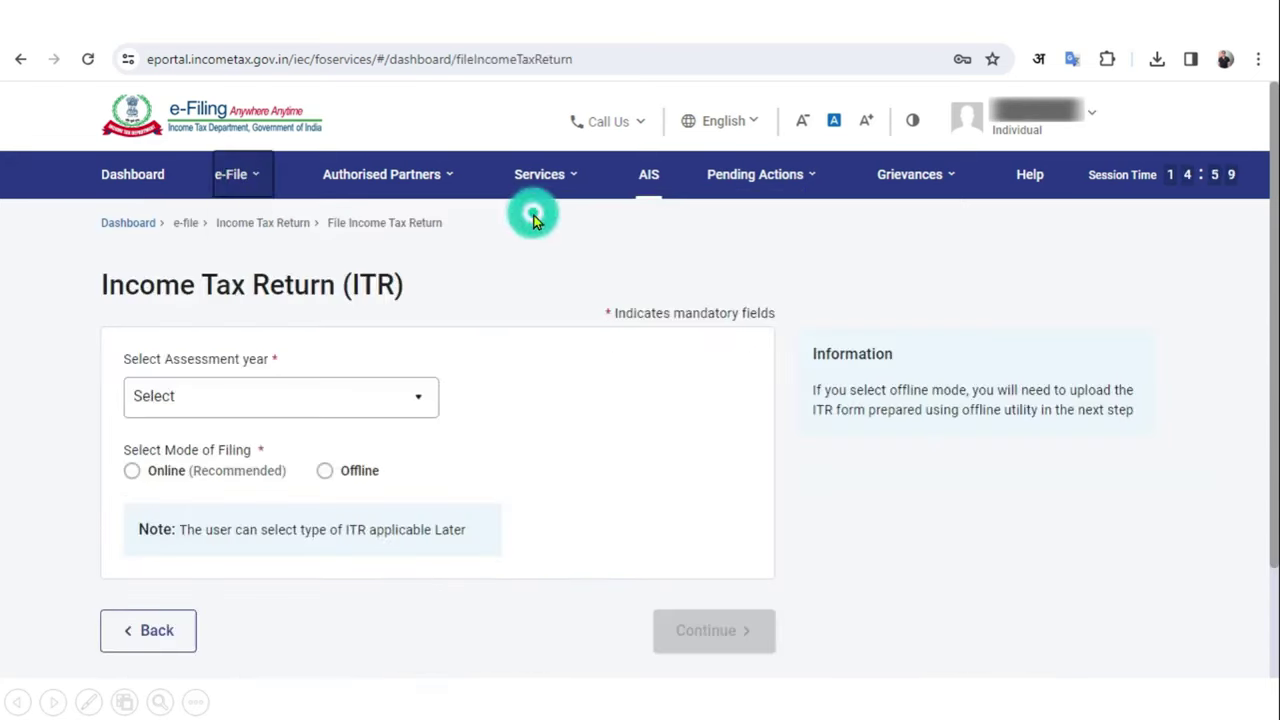
{"action": "left_click", "coordinate": [345, 392]}
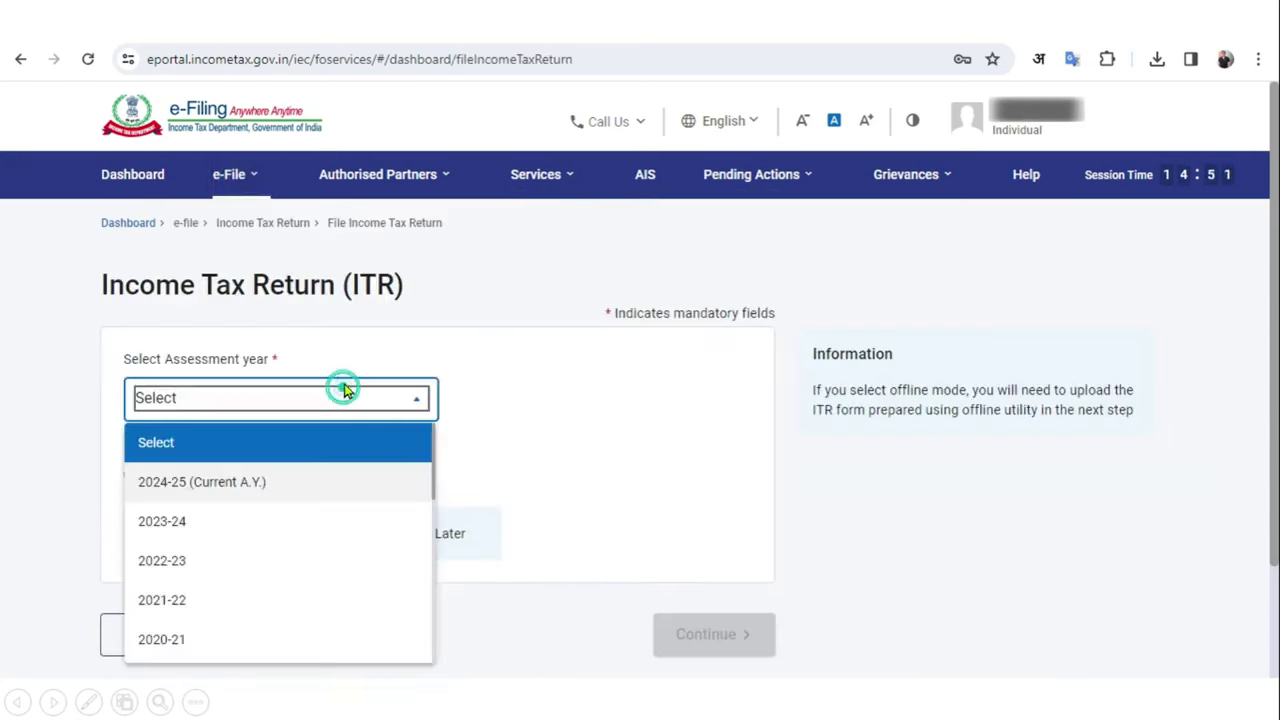
{"action": "left_click", "coordinate": [258, 485]}
{"action": "left_click", "coordinate": [196, 472]}
{"action": "left_click", "coordinate": [704, 640]}
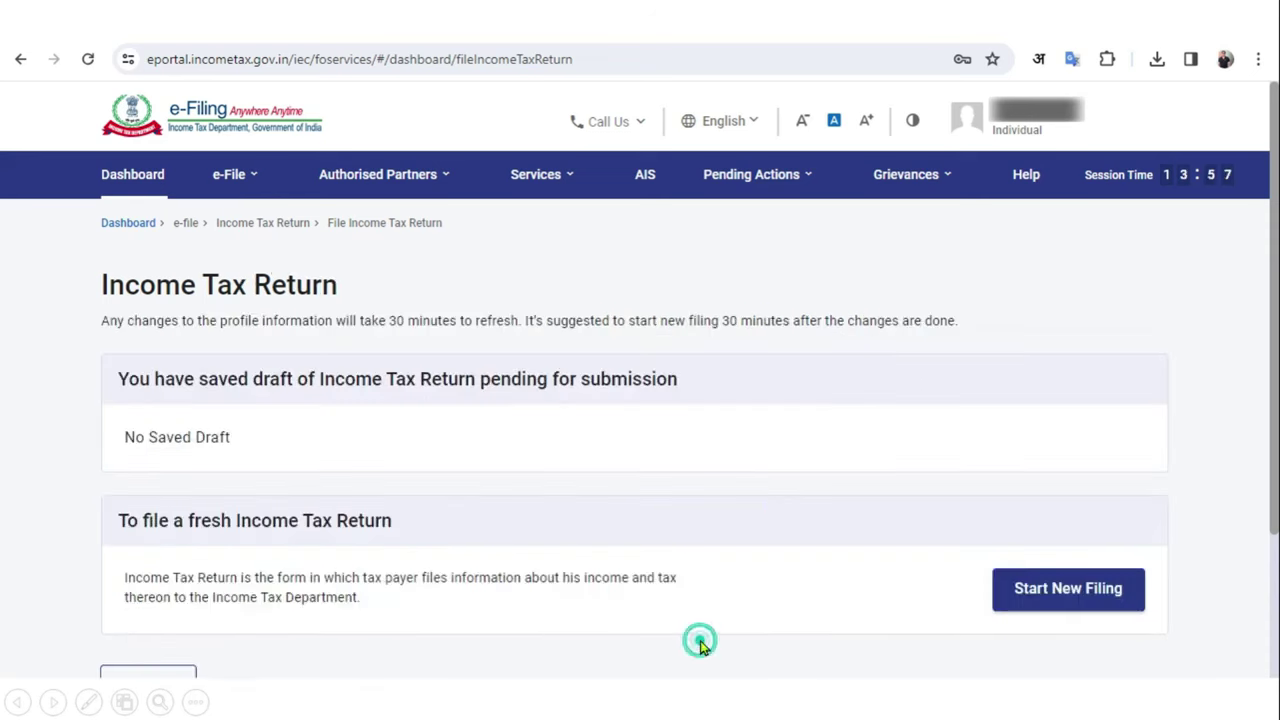
Step: Start a new filing with the Individual status and proceed with the ITR-1 form
{"action": "left_click", "coordinate": [1092, 604]}
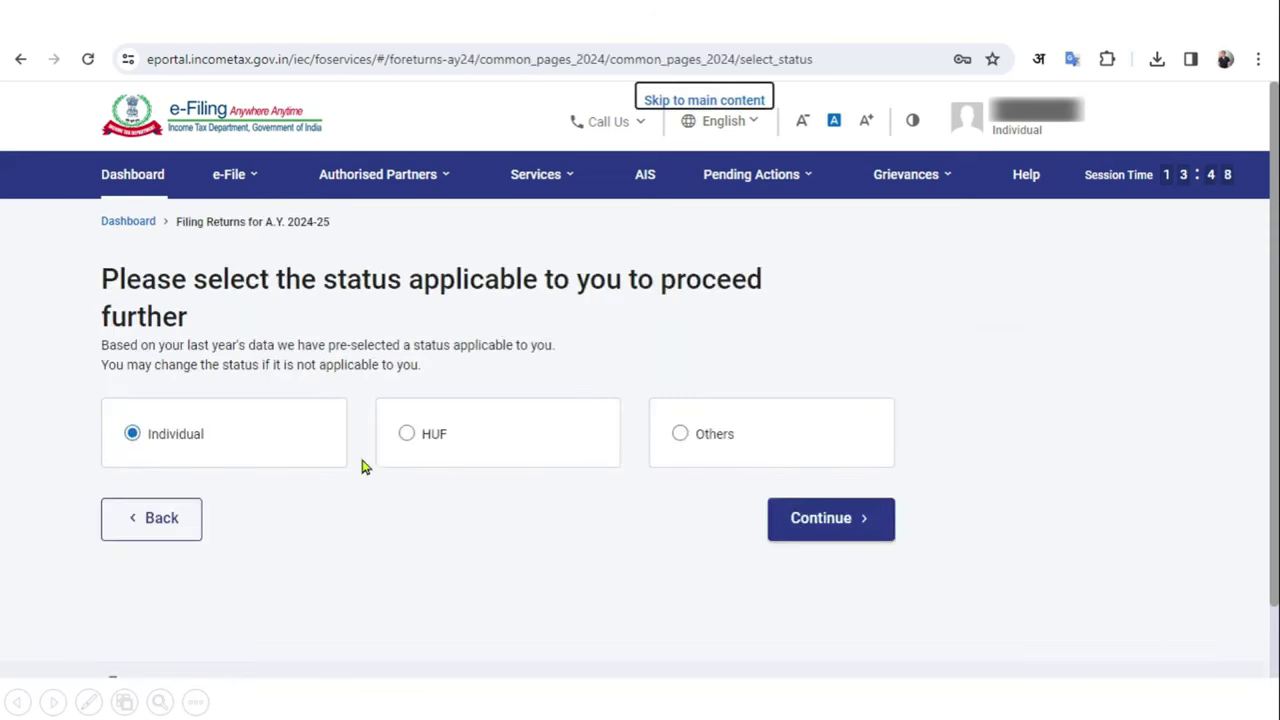
{"action": "left_click", "coordinate": [846, 522]}
{"action": "left_click", "coordinate": [749, 460]}
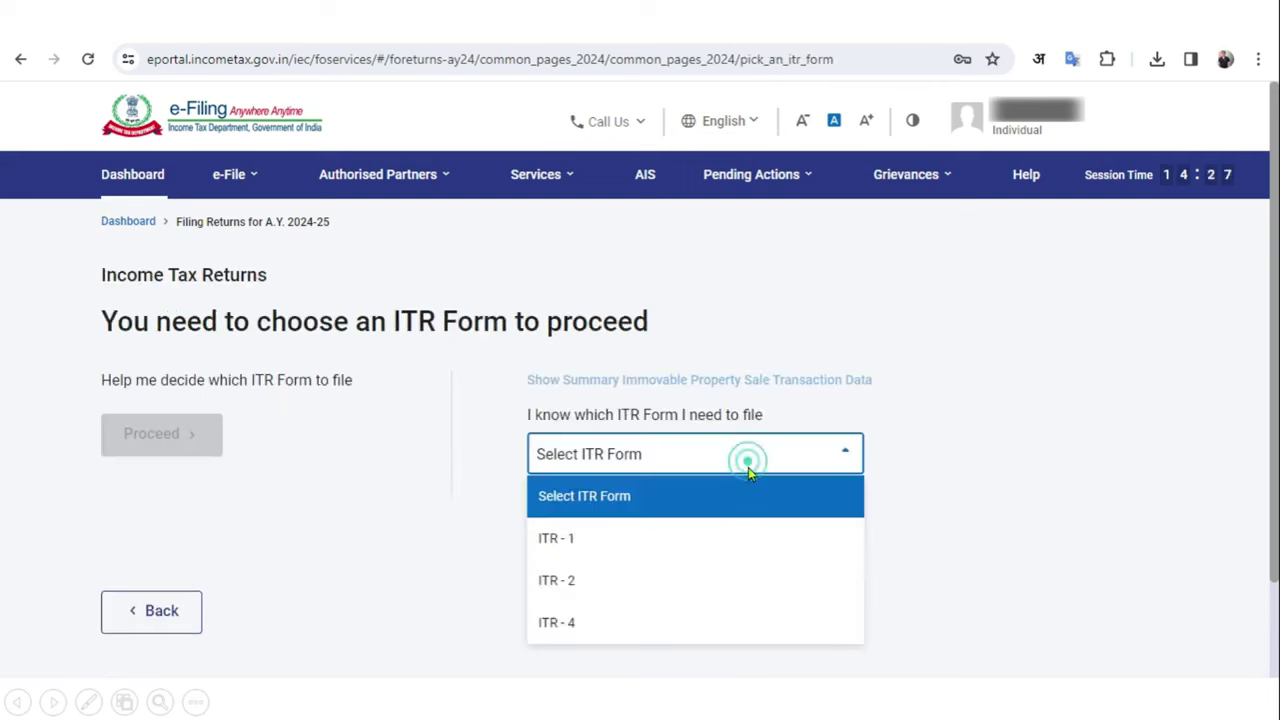
{"action": "left_click", "coordinate": [700, 540]}
{"action": "left_click", "coordinate": [676, 631]}
{"action": "left_click", "coordinate": [320, 672]}
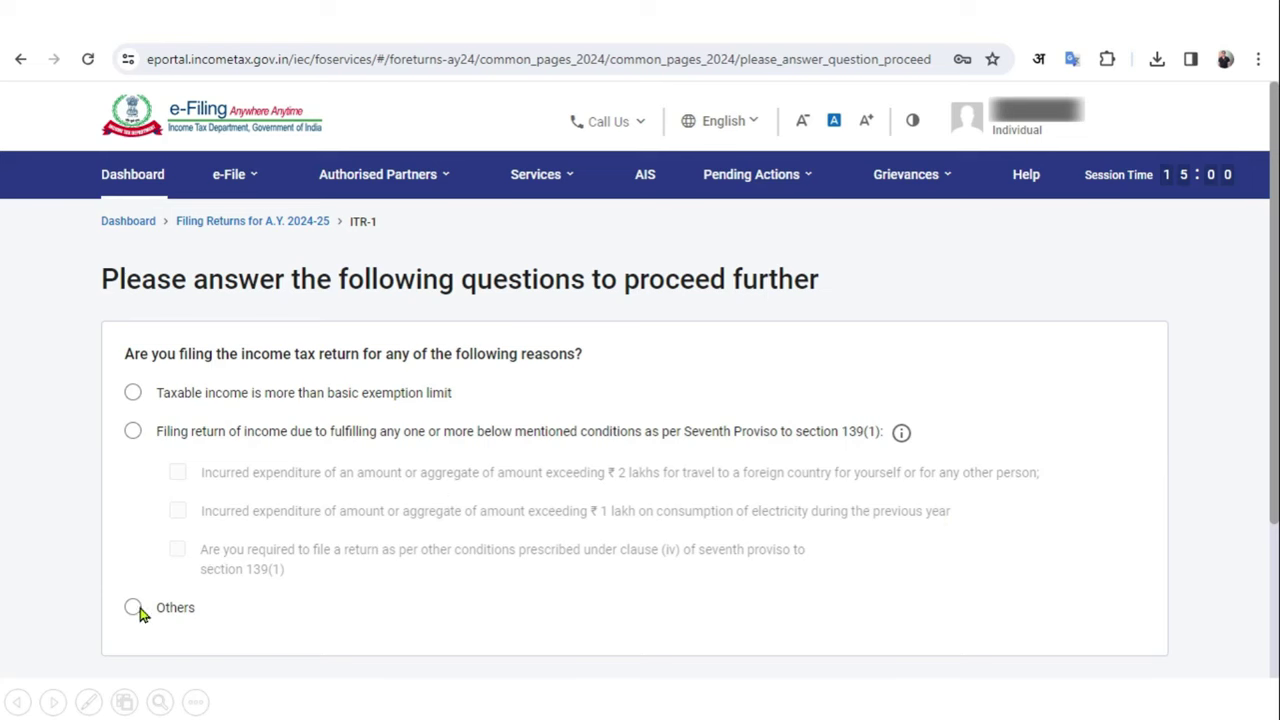
Step: Give "Taxable income is more than basic exemption limit" as the filing reason and continue to the pre-filled return summary
{"action": "left_click", "coordinate": [138, 392]}
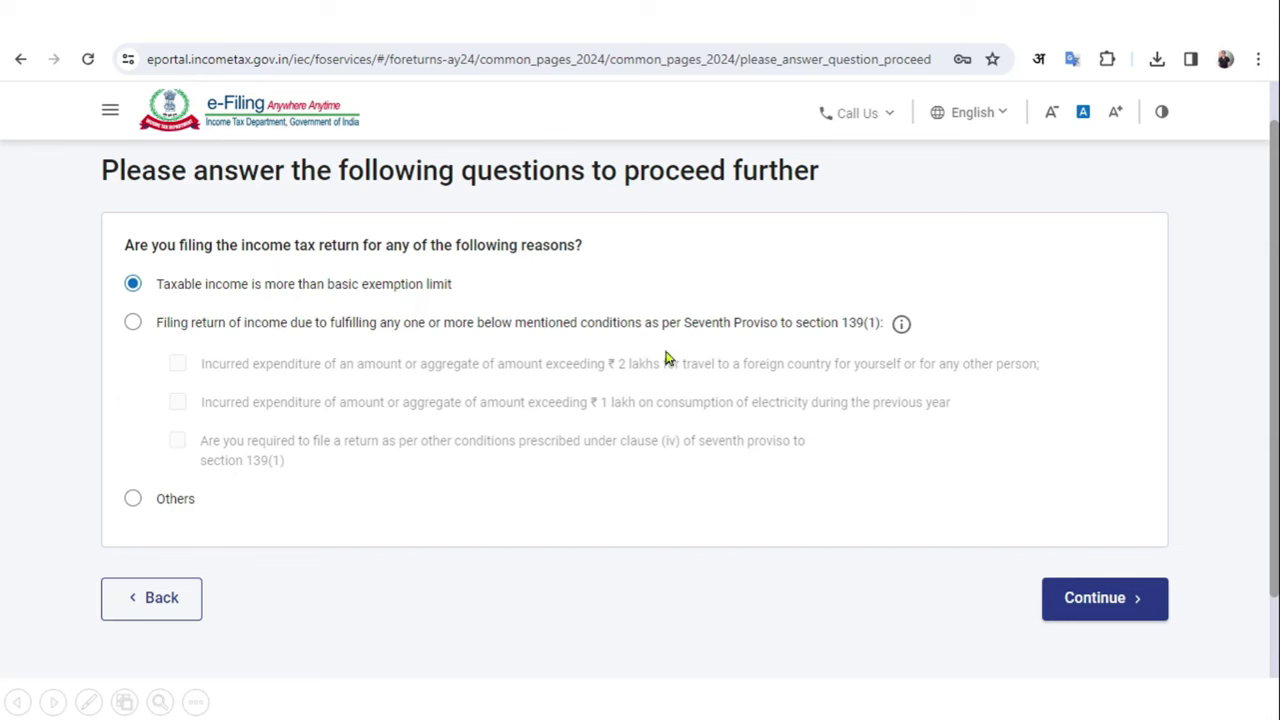
{"action": "left_click", "coordinate": [1126, 610]}
{"action": "left_click", "coordinate": [656, 518]}
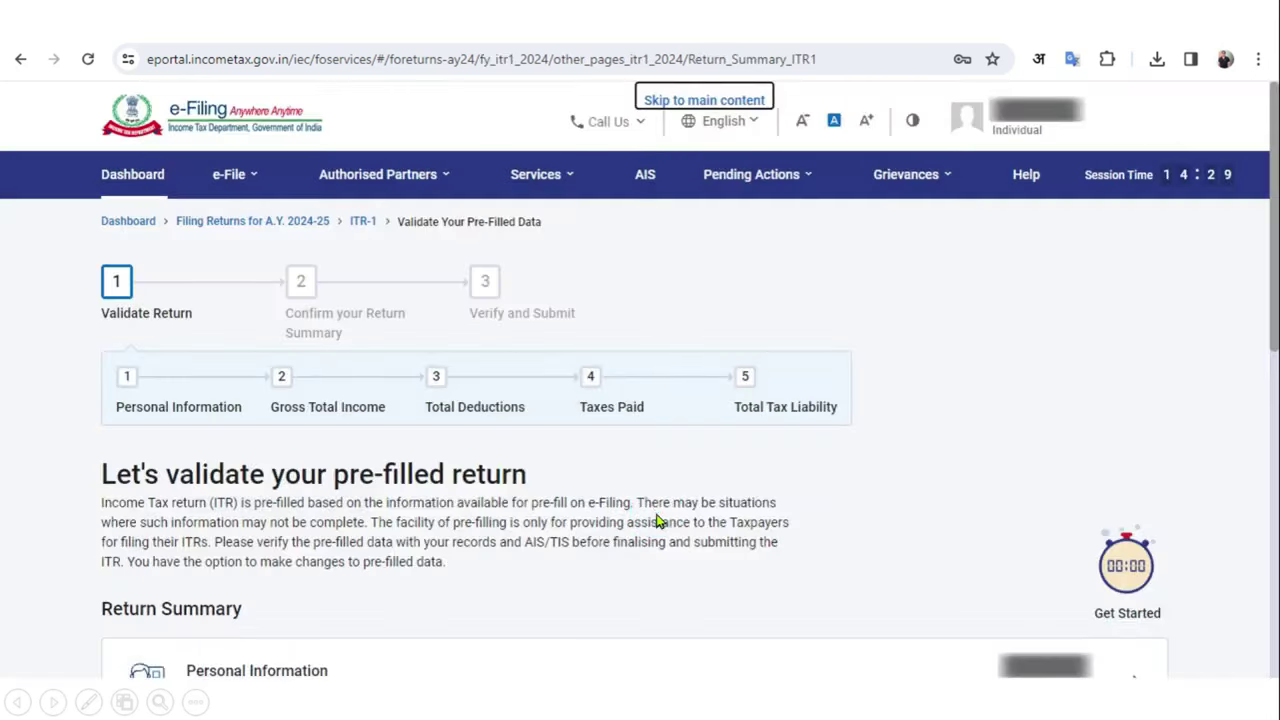
Step: Open the return's Personal Information section and set the nature of employment to Others
{"action": "scroll", "coordinate": [960, 486], "scroll_direction": "down", "scroll_amount": 4}
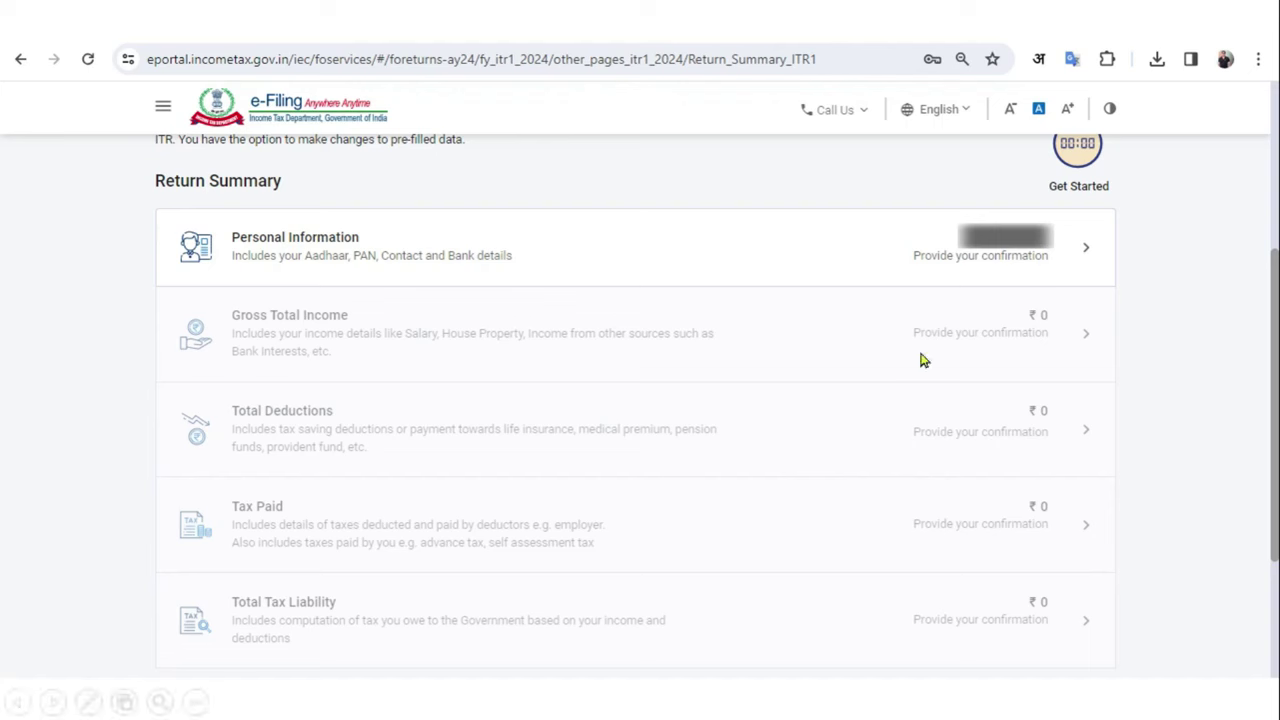
{"action": "left_click", "coordinate": [815, 262]}
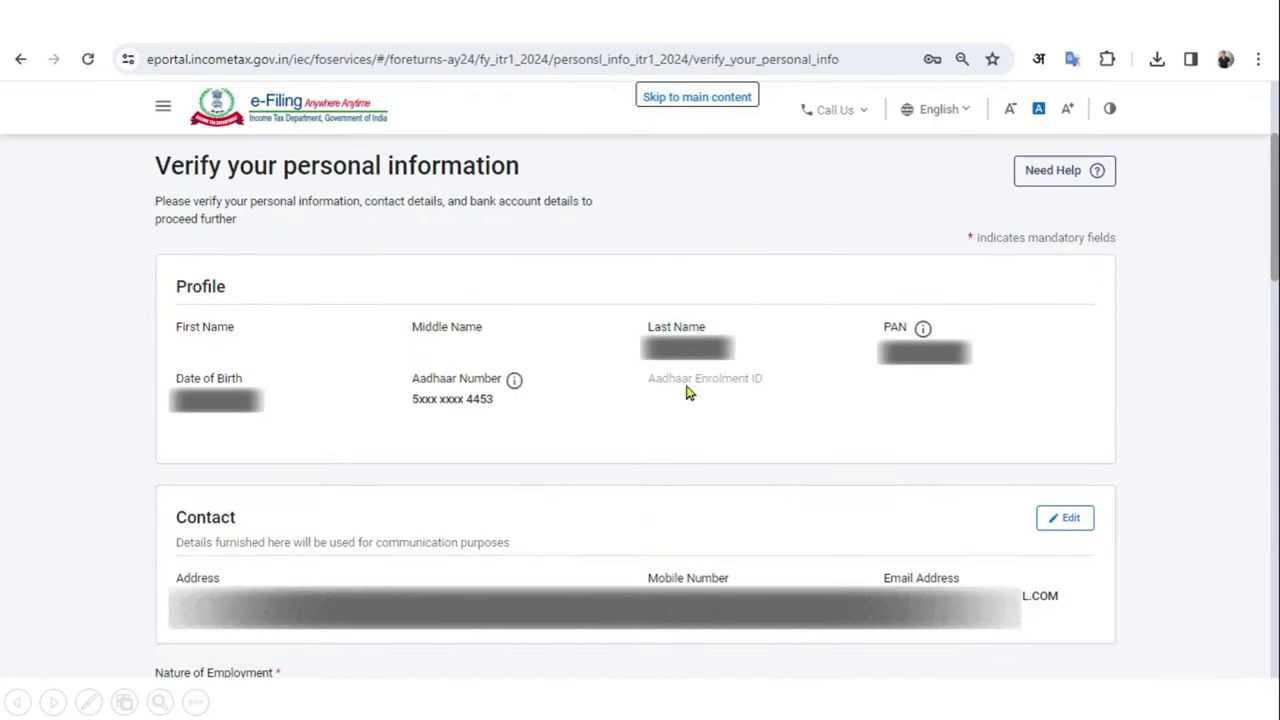
{"action": "scroll", "coordinate": [648, 478], "scroll_direction": "down", "scroll_amount": 5}
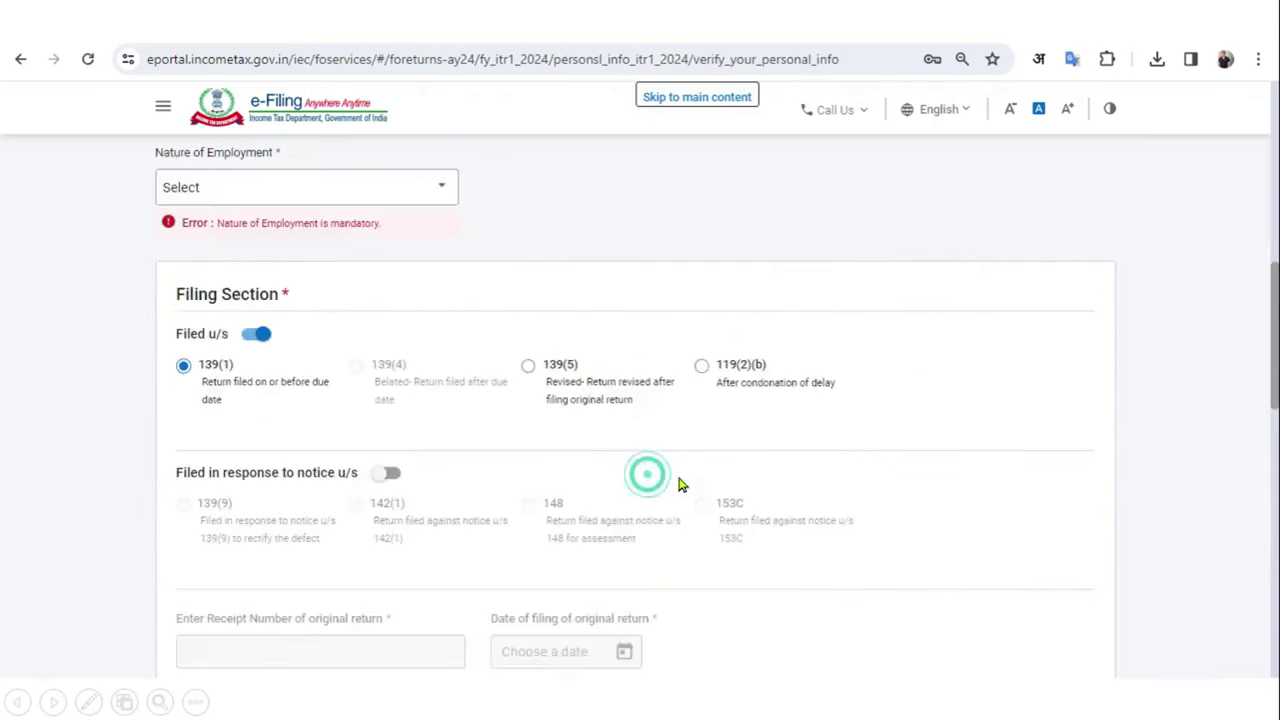
{"action": "left_click", "coordinate": [394, 190]}
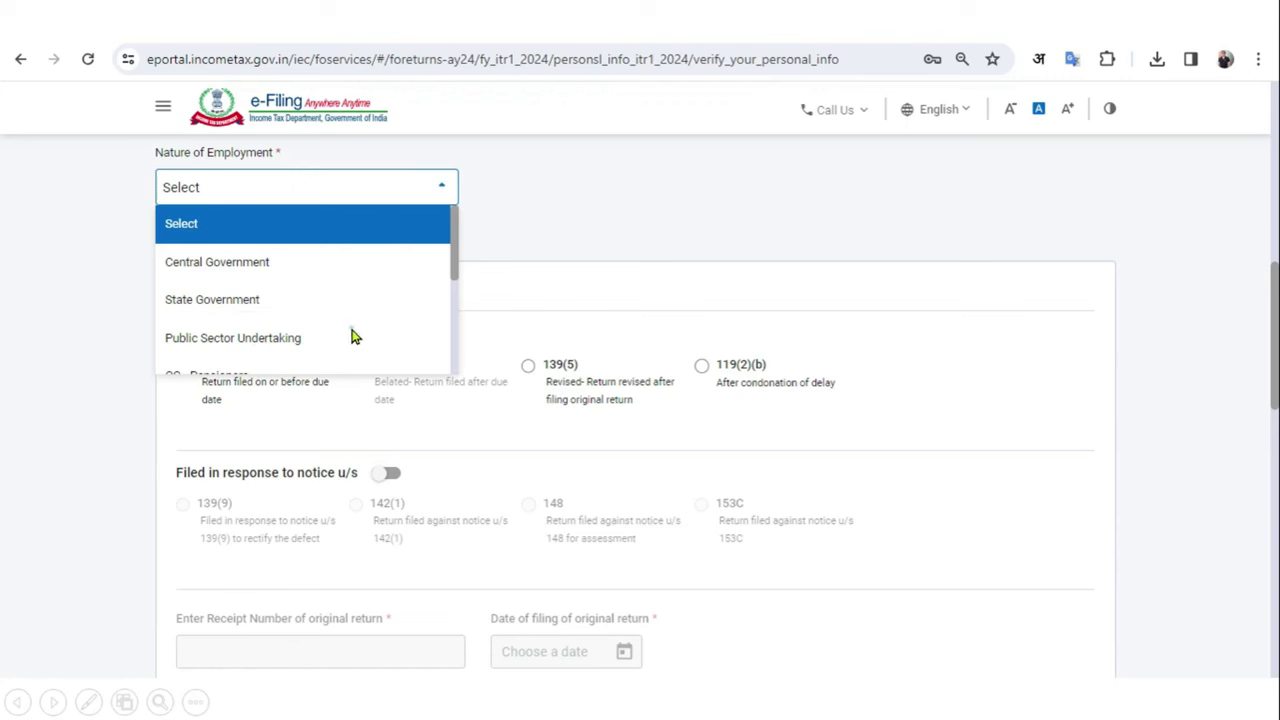
{"action": "scroll", "coordinate": [349, 323], "scroll_direction": "down", "scroll_amount": 3}
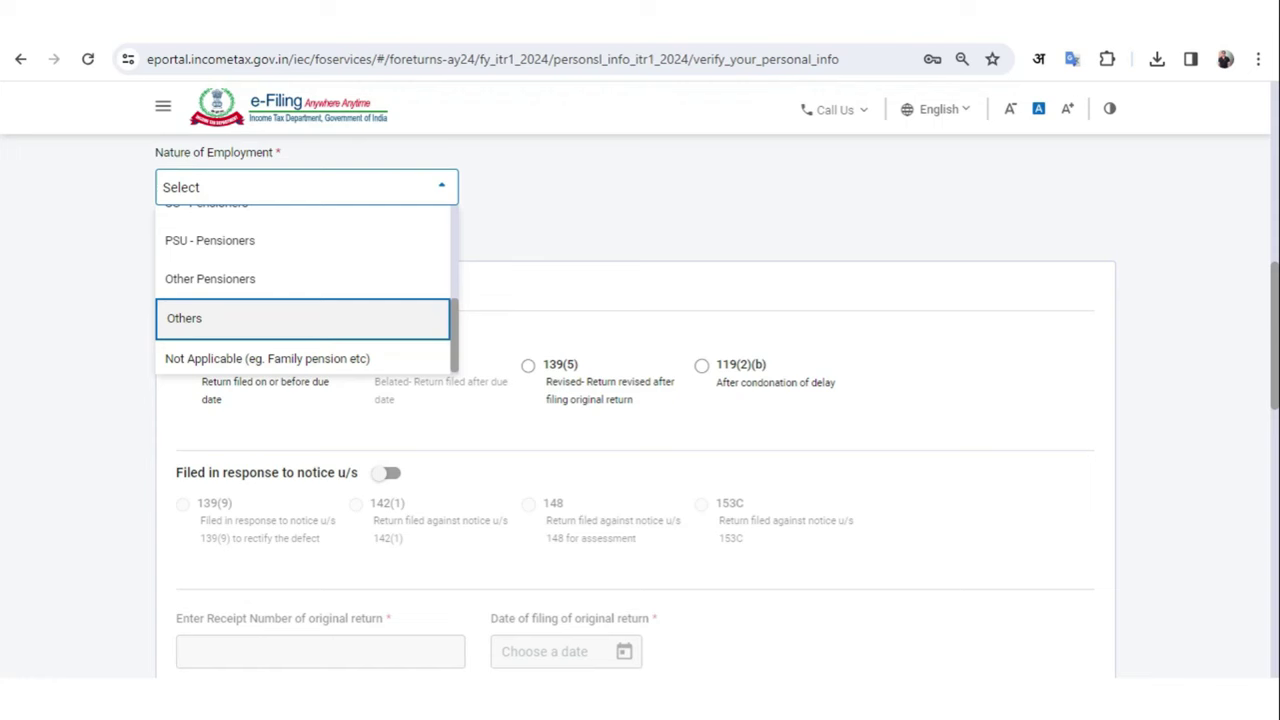
{"action": "left_click", "coordinate": [282, 318]}
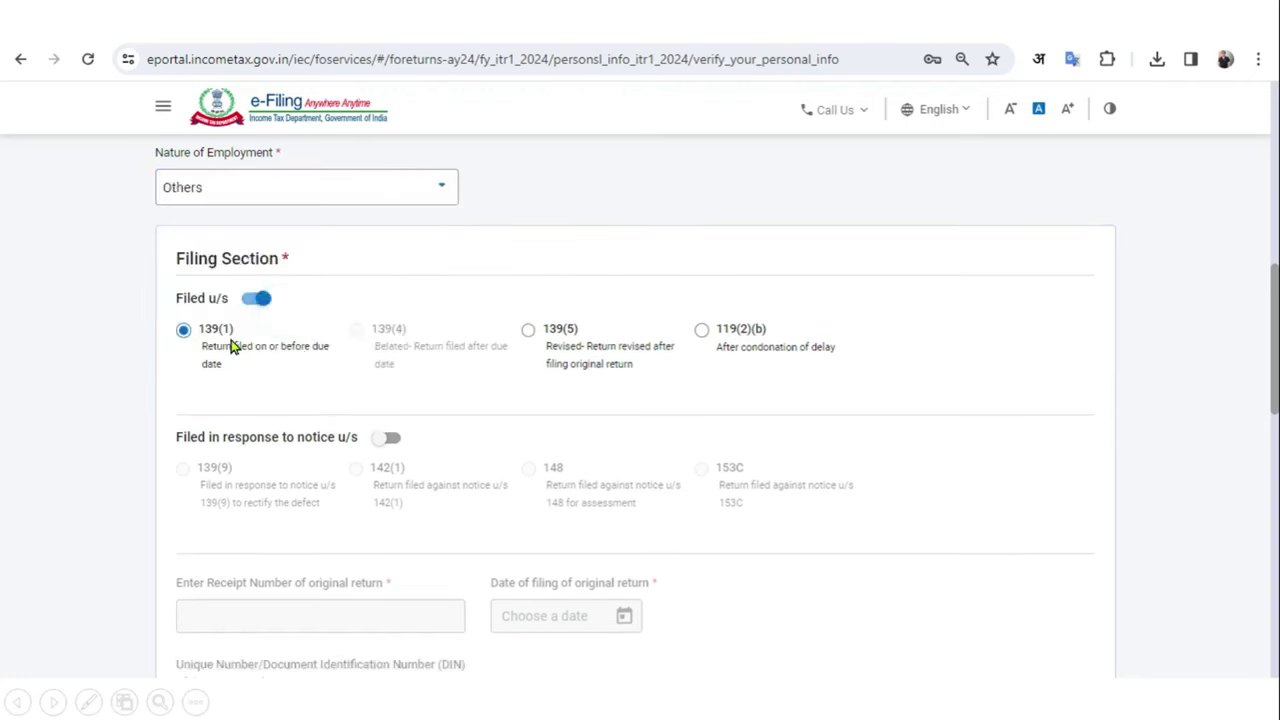
Step: Review the filing section, tax regime choice and bank details, and confirm the personal information
{"action": "scroll", "coordinate": [348, 333], "scroll_direction": "down", "scroll_amount": 5}
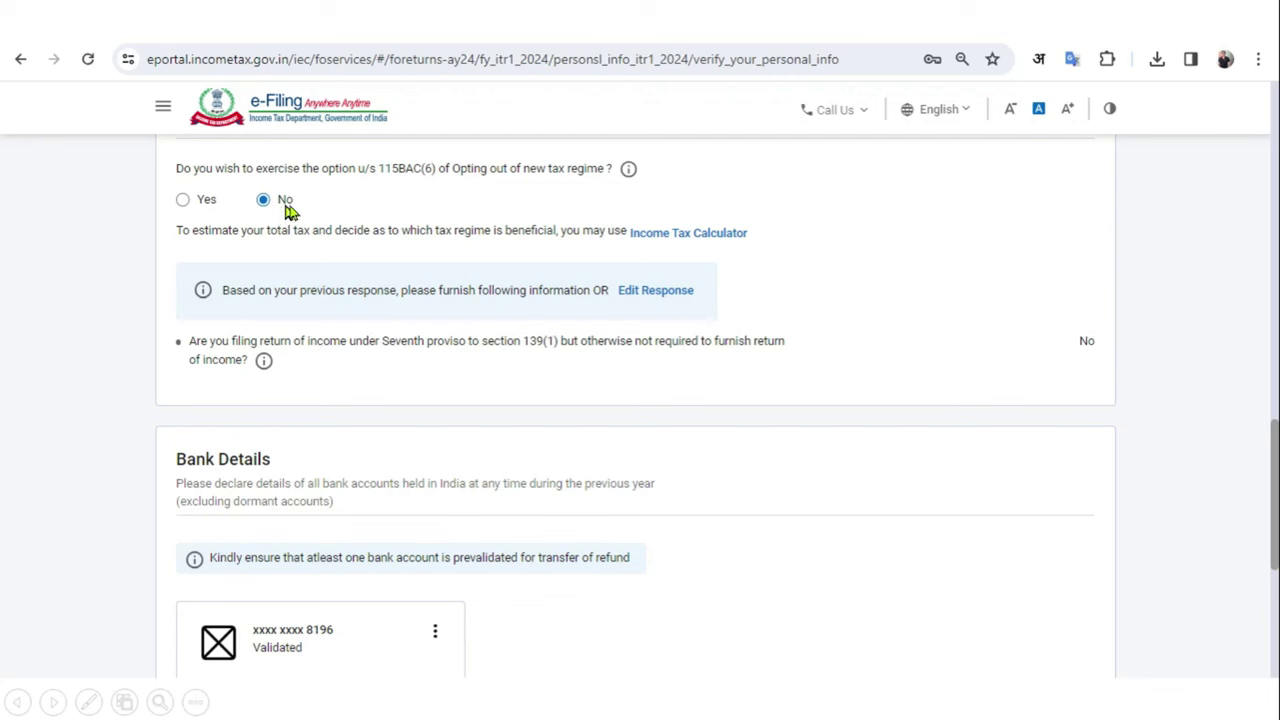
{"action": "scroll", "coordinate": [940, 463], "scroll_direction": "down", "scroll_amount": 3}
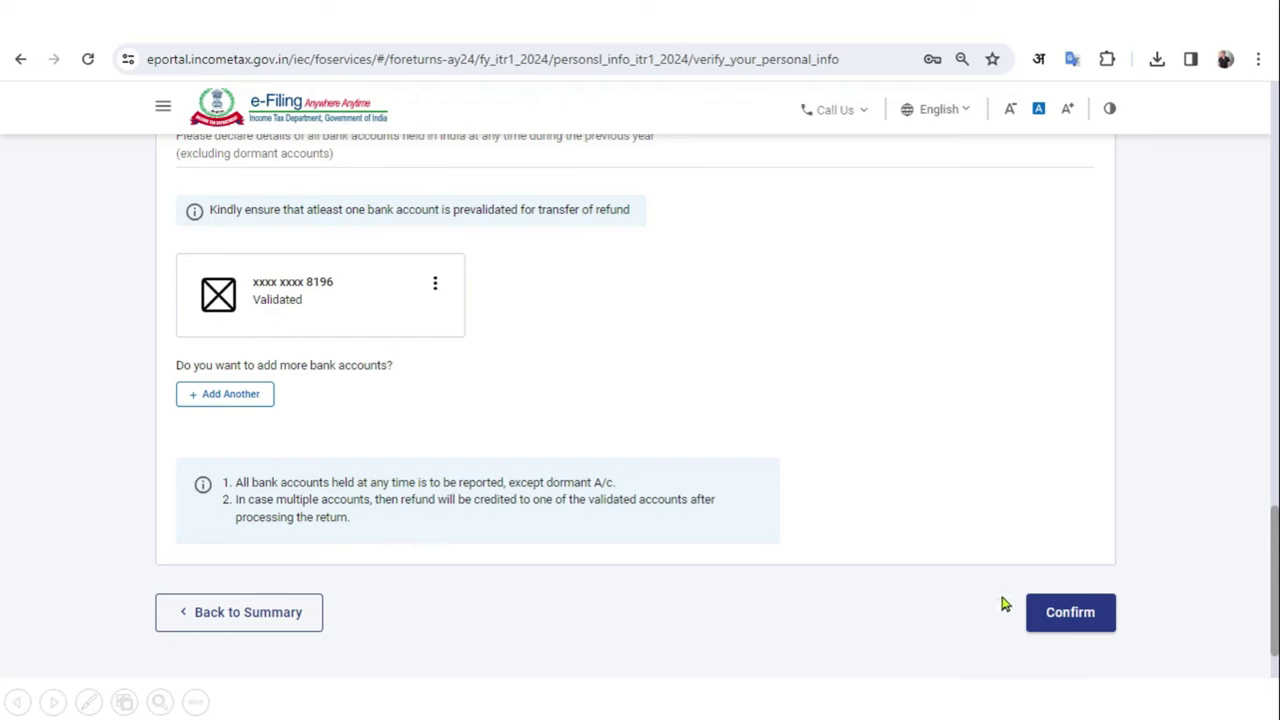
{"action": "left_click", "coordinate": [1070, 620]}
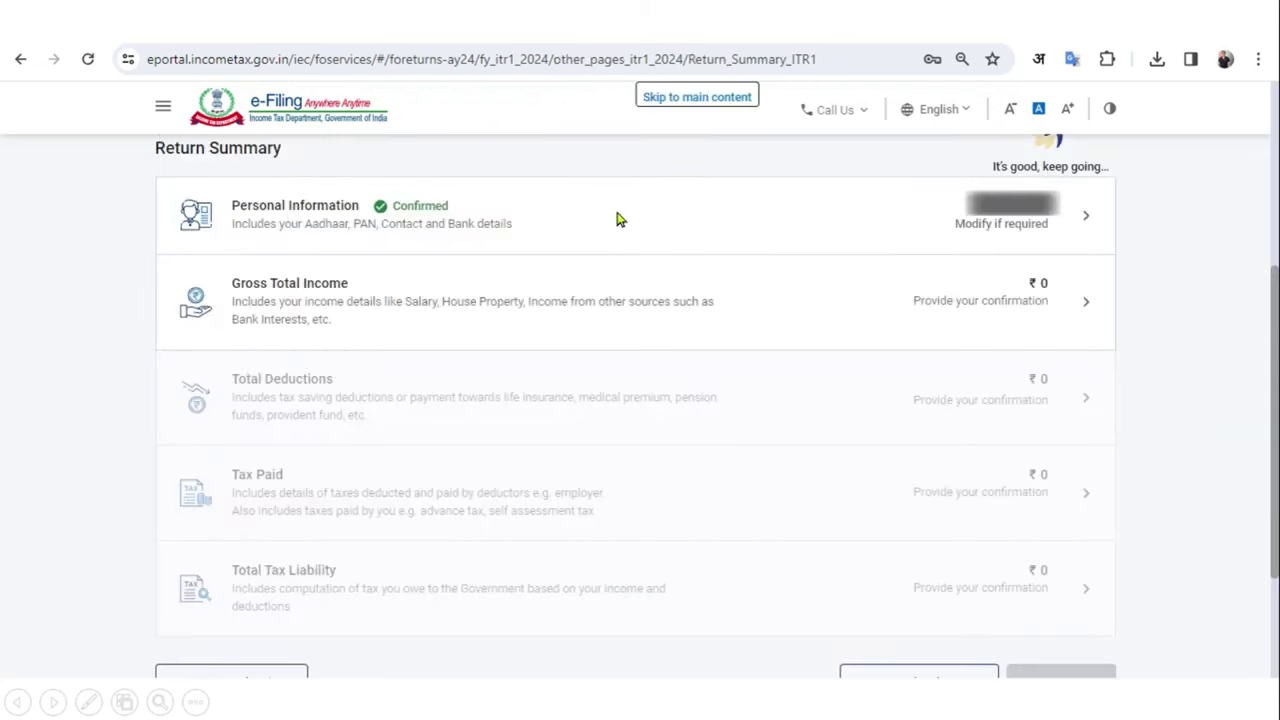
Step: In Gross Total Income, continue past the salary exemption questions, and save a salary of 5,00,000 as per section 17(1)
{"action": "left_click", "coordinate": [620, 292]}
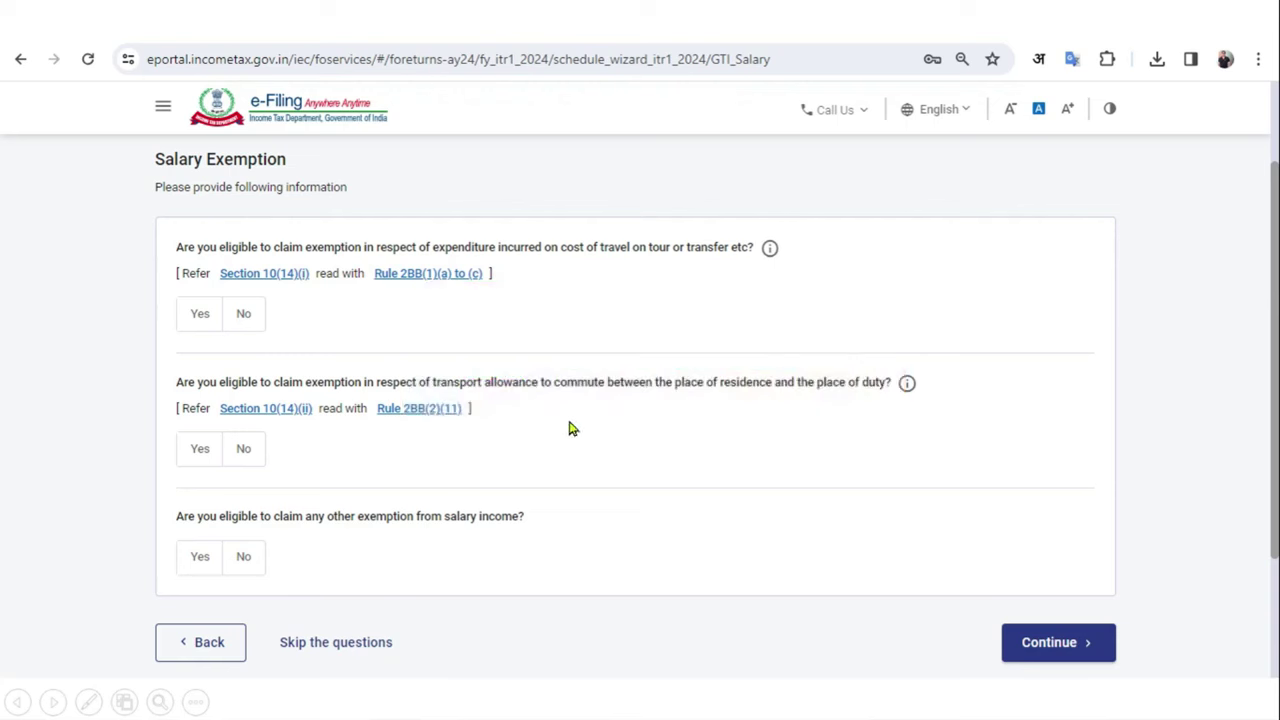
{"action": "left_click", "coordinate": [1025, 642]}
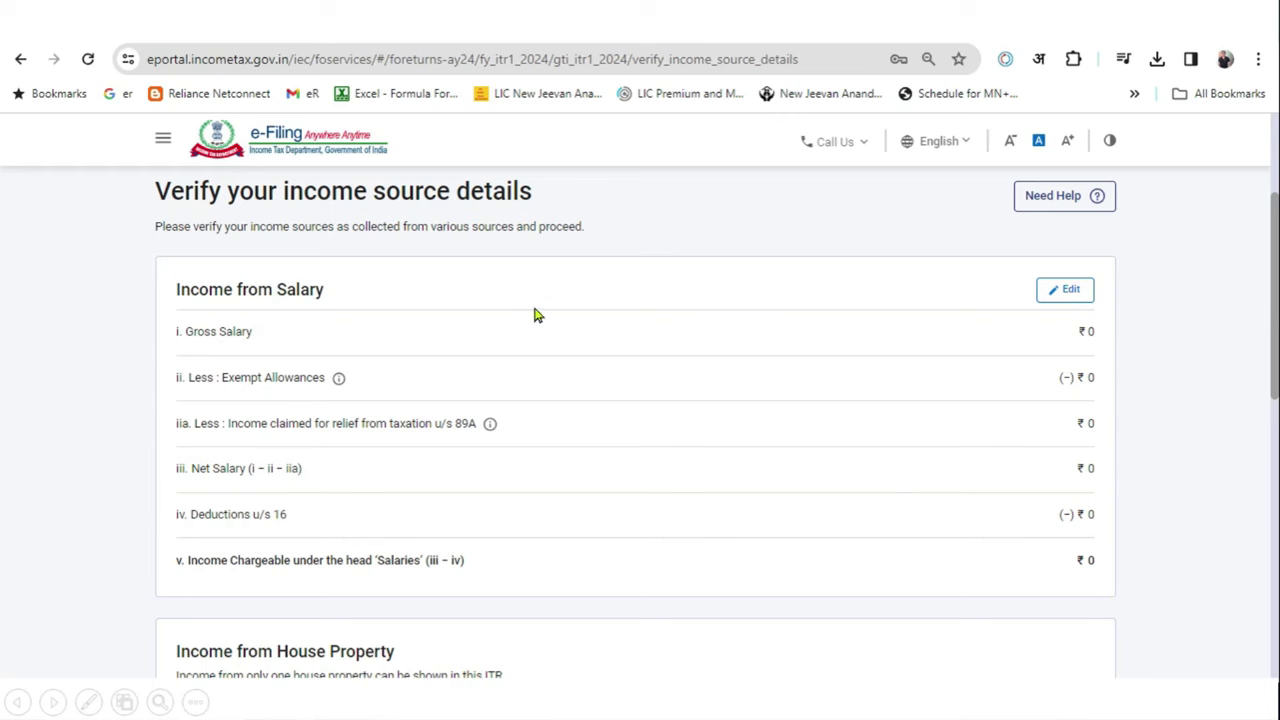
{"action": "left_click", "coordinate": [1085, 293]}
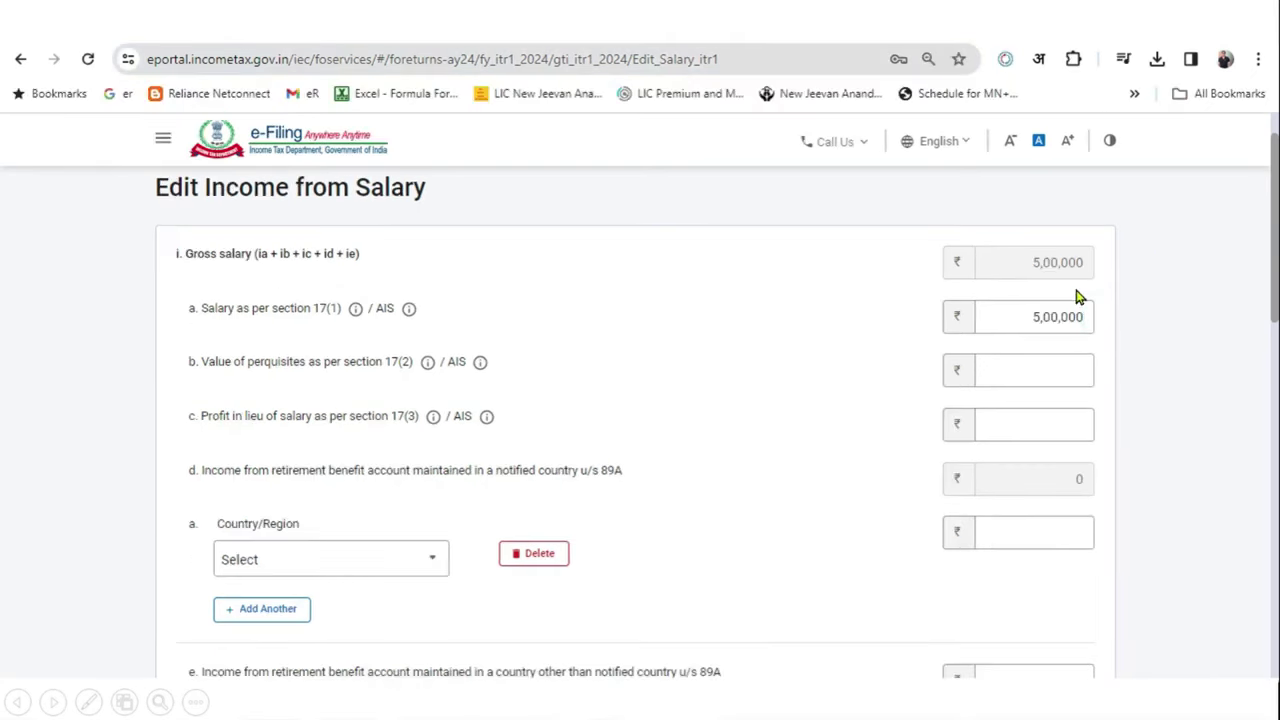
{"action": "scroll", "coordinate": [1143, 320], "scroll_direction": "down", "scroll_amount": 10}
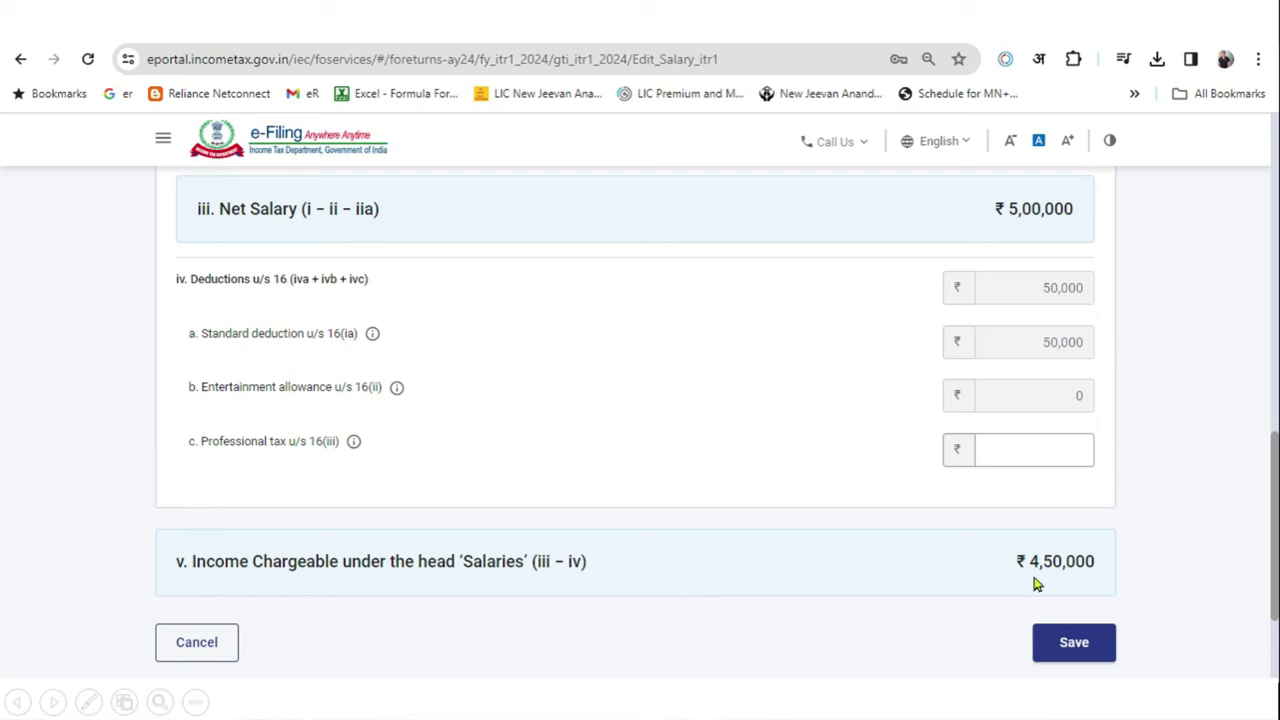
{"action": "left_click", "coordinate": [1071, 648]}
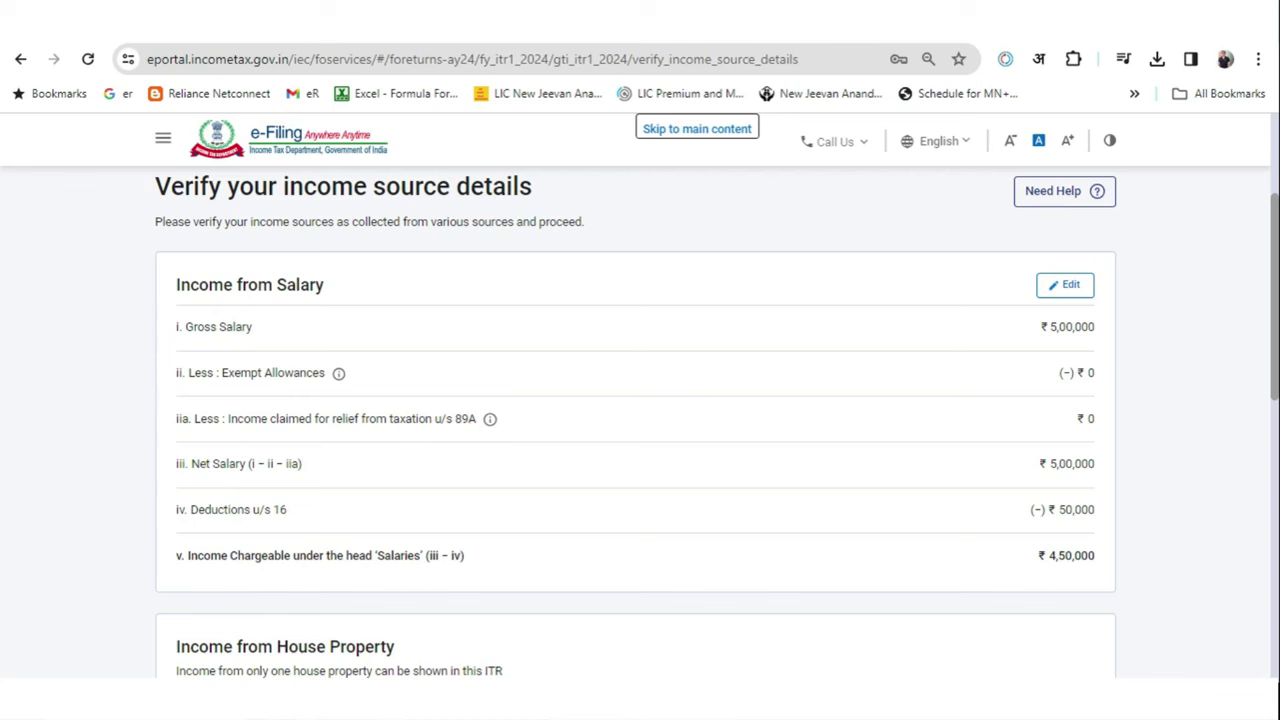
Step: Add a Let Out house property with gross rent of 4,50,000 and interest payable on borrowed capital of 1,00,000, and save it
{"action": "scroll", "coordinate": [1043, 560], "scroll_direction": "down", "scroll_amount": 4}
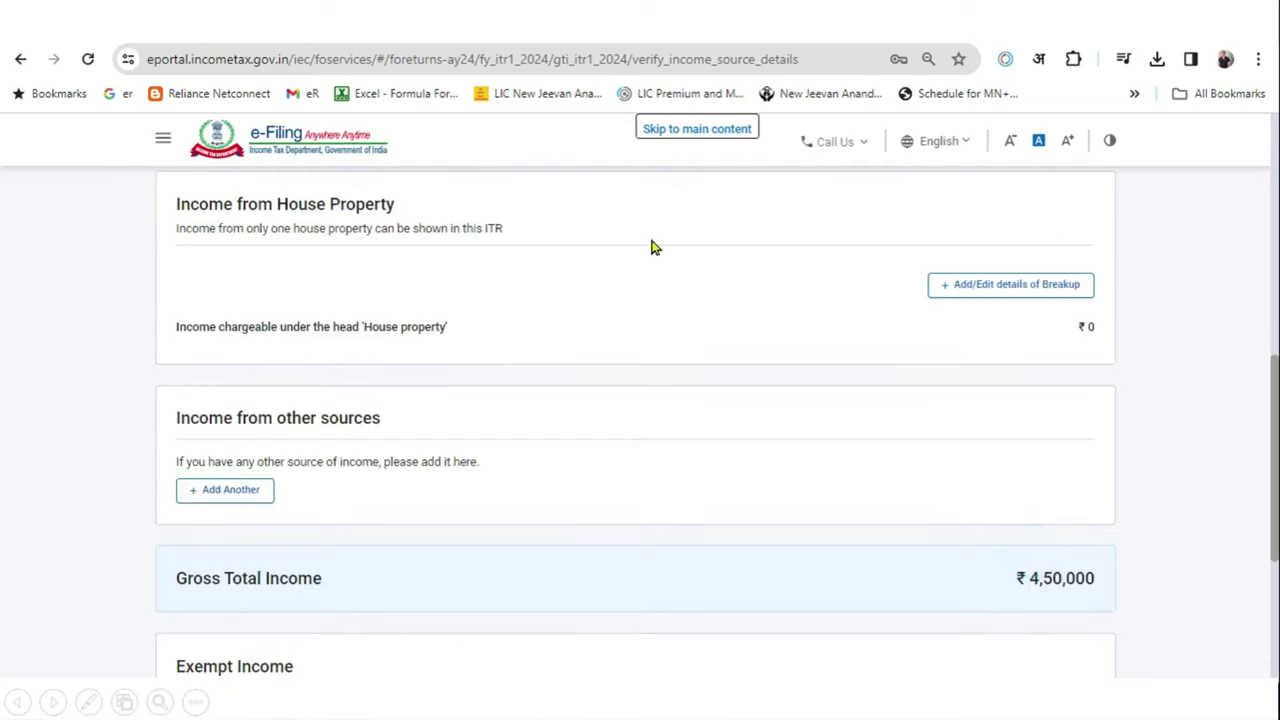
{"action": "left_click", "coordinate": [1010, 290]}
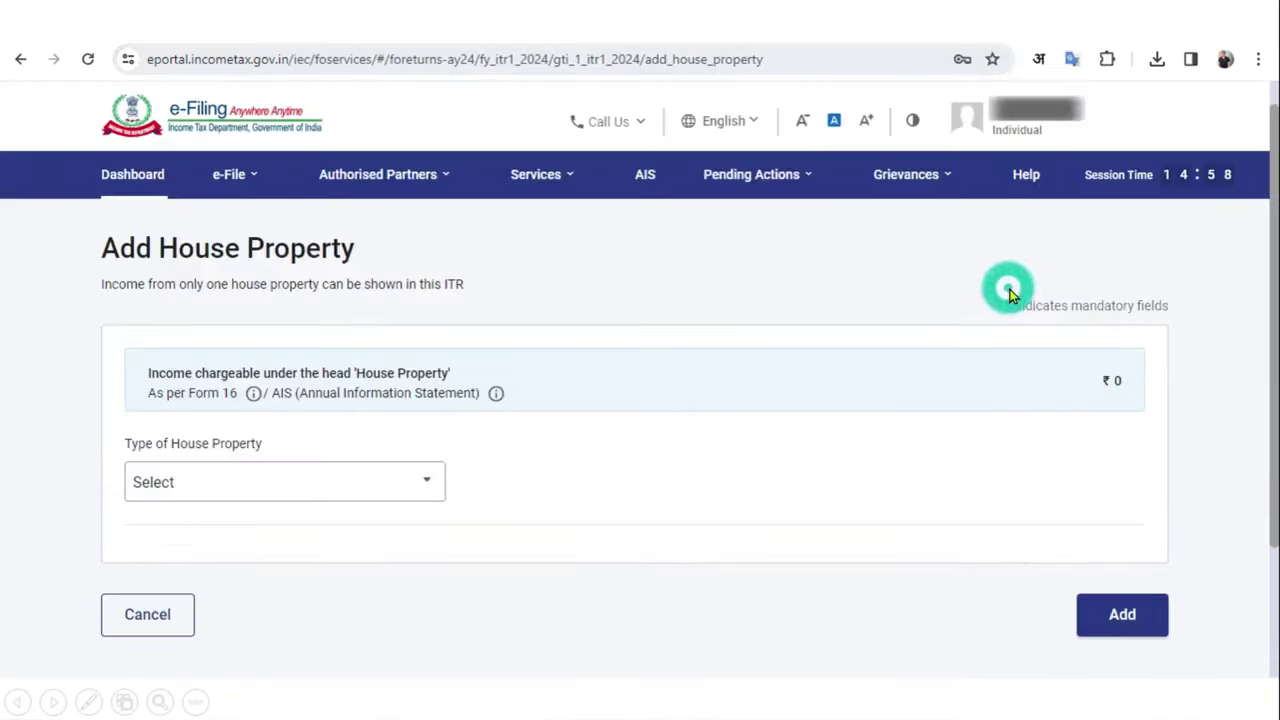
{"action": "left_click", "coordinate": [378, 492]}
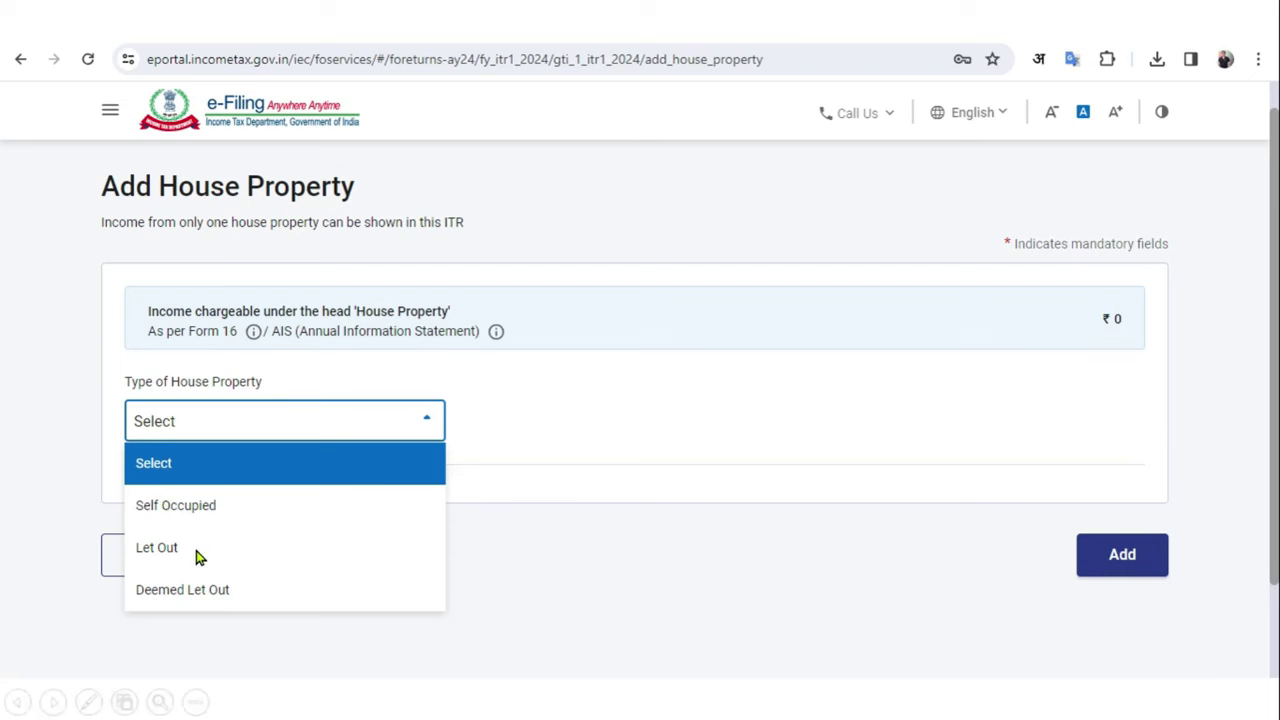
{"action": "left_click", "coordinate": [157, 548]}
{"action": "scroll", "coordinate": [194, 543], "scroll_direction": "down", "scroll_amount": 2}
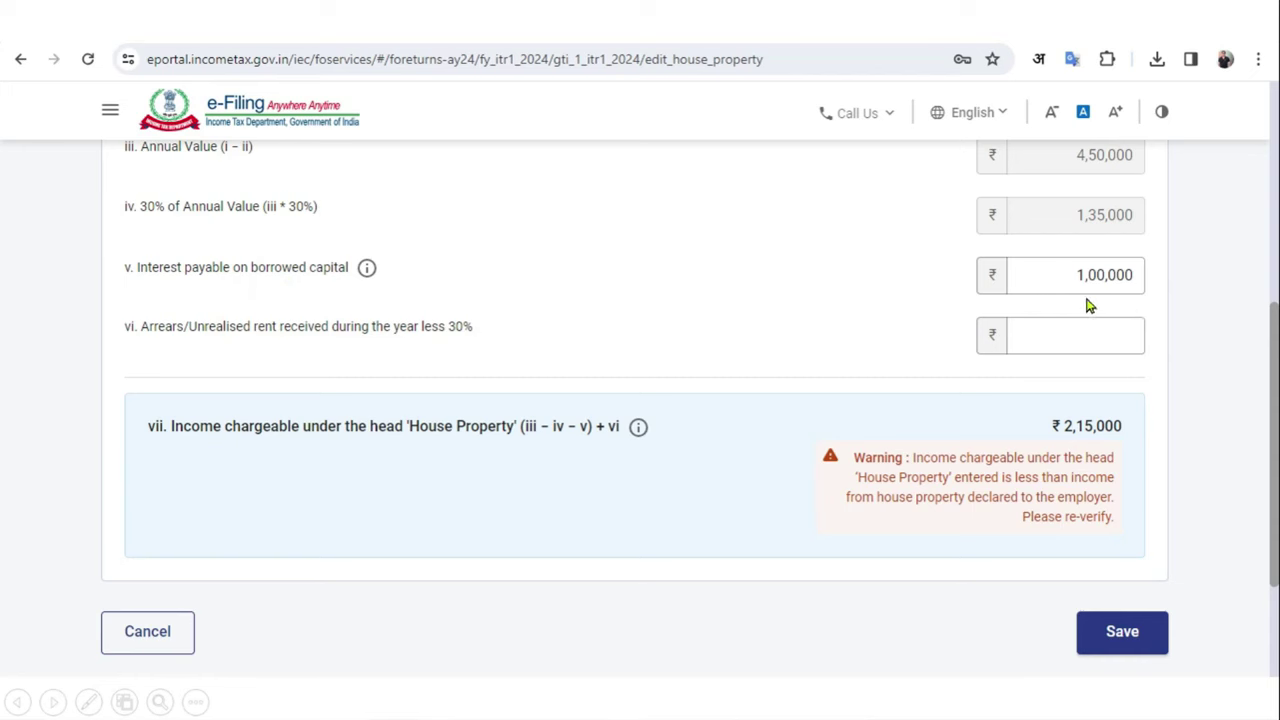
{"action": "left_click", "coordinate": [1141, 630]}
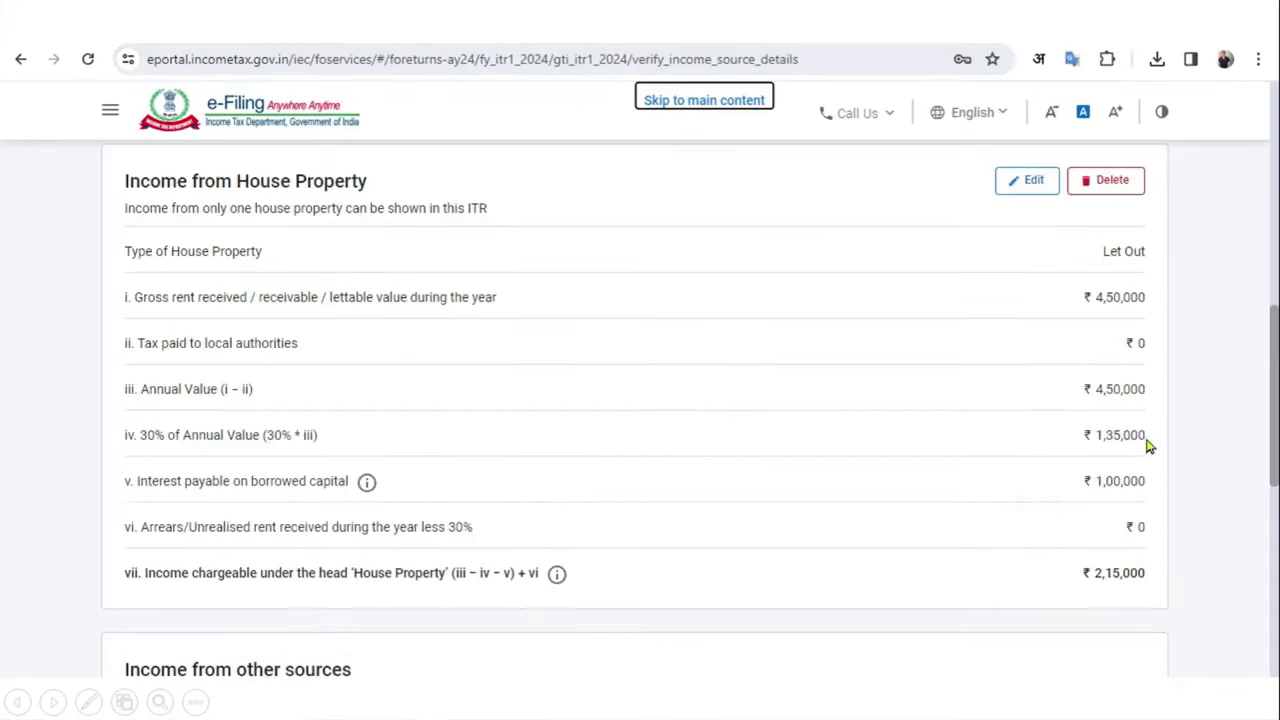
{"action": "left_click", "coordinate": [1128, 535]}
Step: Add income from other sources: savings bank interest 2,000, deposit interest 5,000, and 20,000 under Any other described as "Tuition Income"
{"action": "scroll", "coordinate": [1128, 537], "scroll_direction": "down", "scroll_amount": 5}
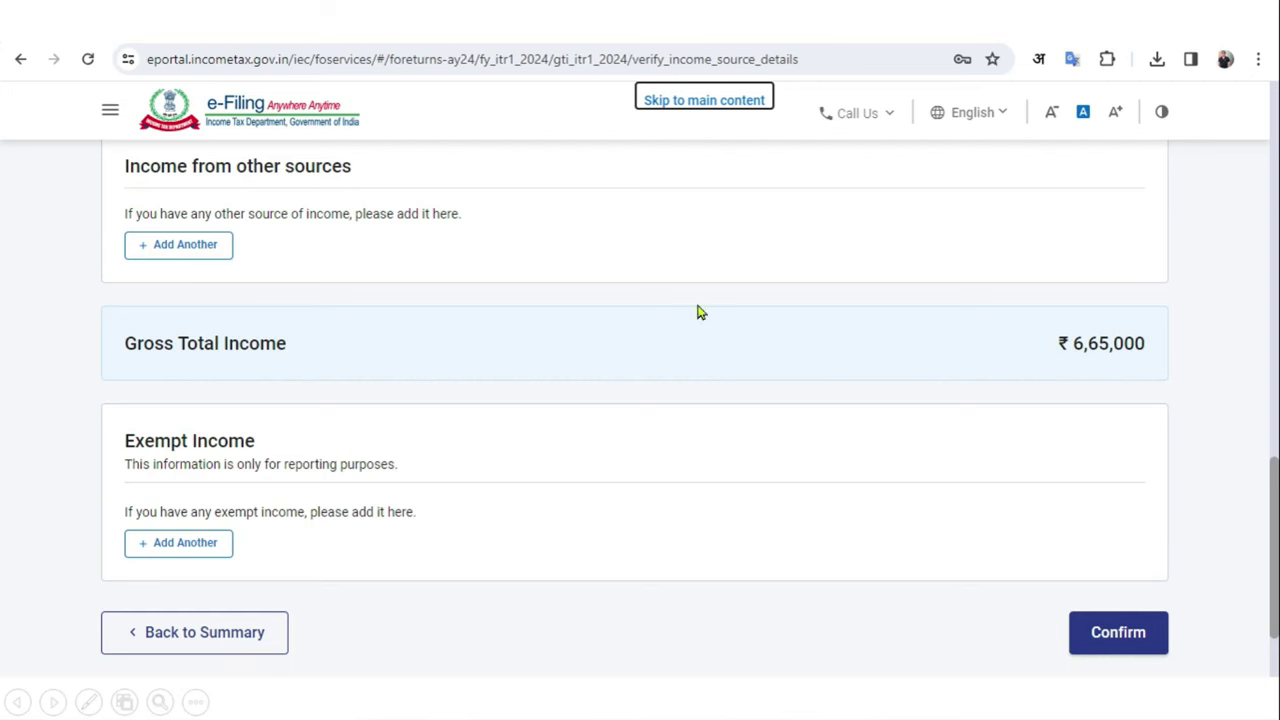
{"action": "left_click", "coordinate": [208, 256]}
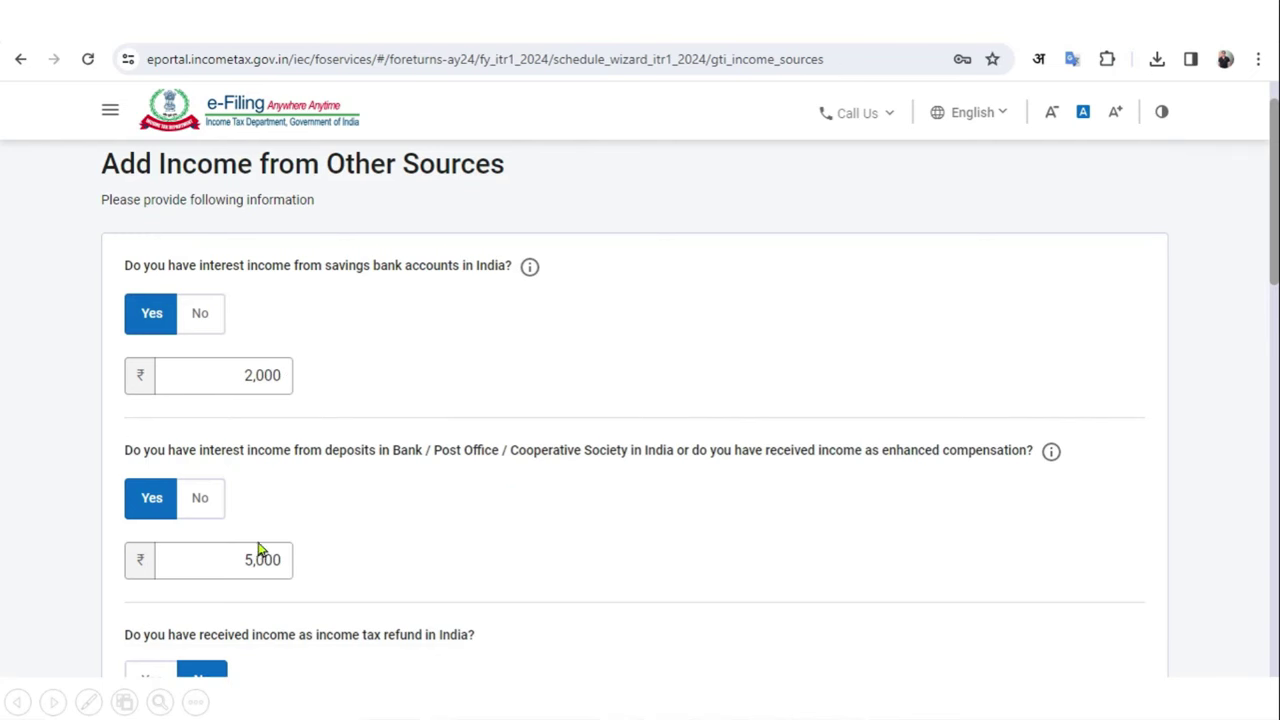
{"action": "left_click", "coordinate": [500, 505]}
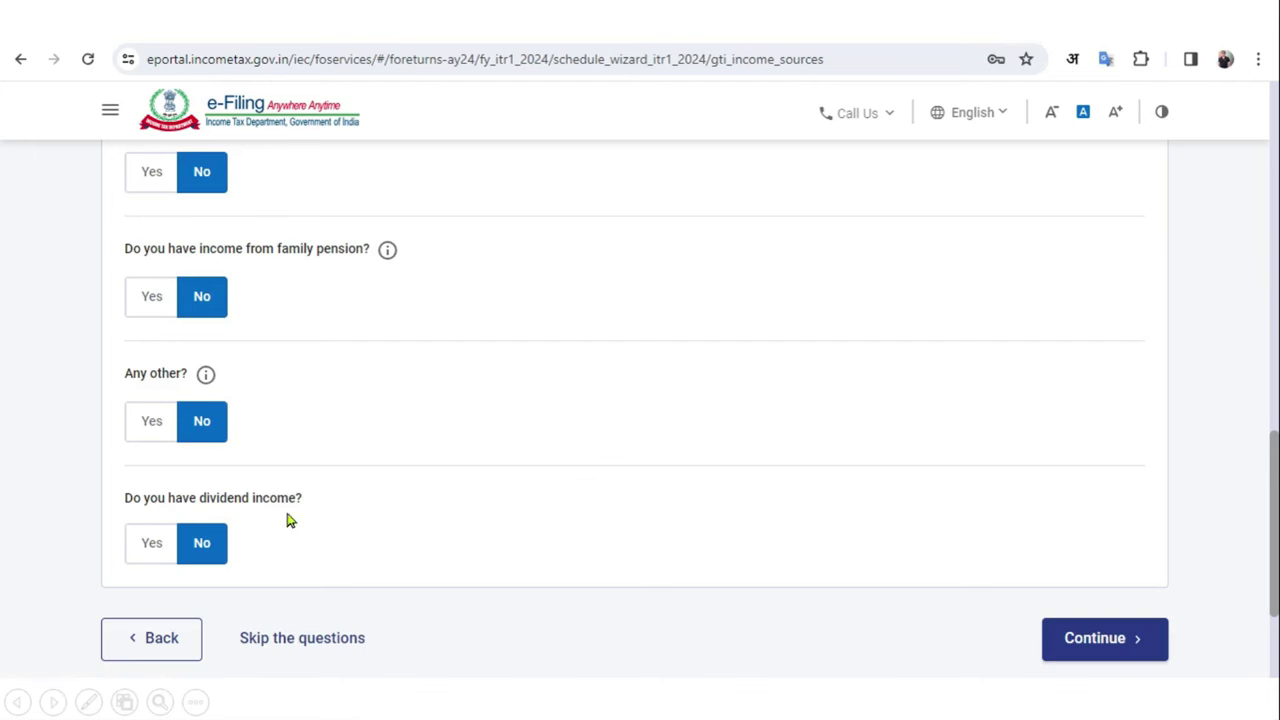
{"action": "left_click", "coordinate": [151, 421]}
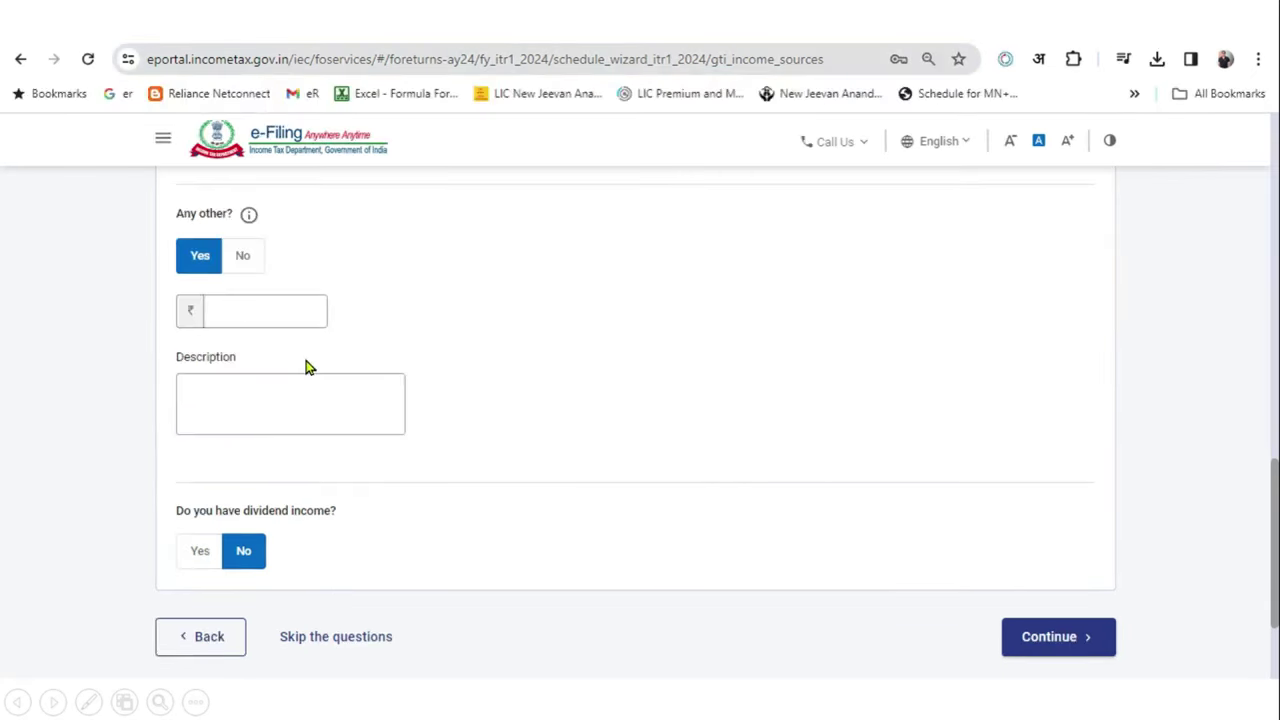
{"action": "left_click", "coordinate": [314, 400]}
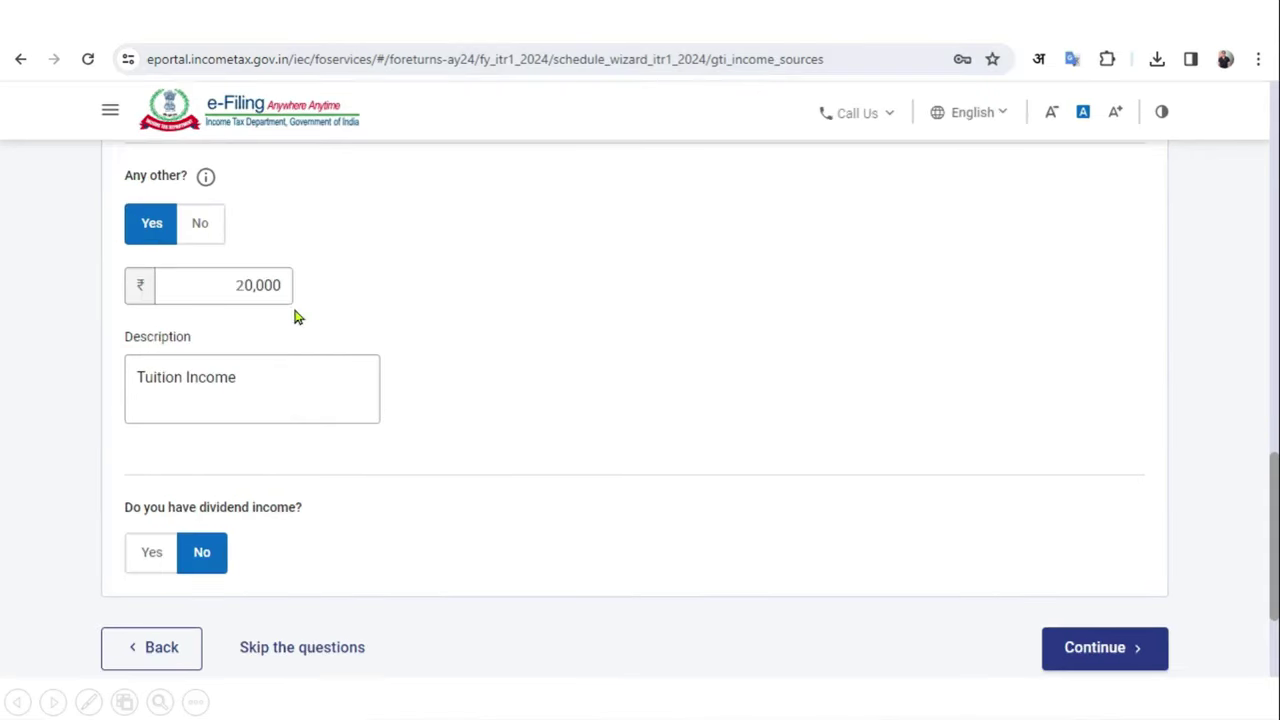
{"action": "left_click", "coordinate": [1071, 647]}
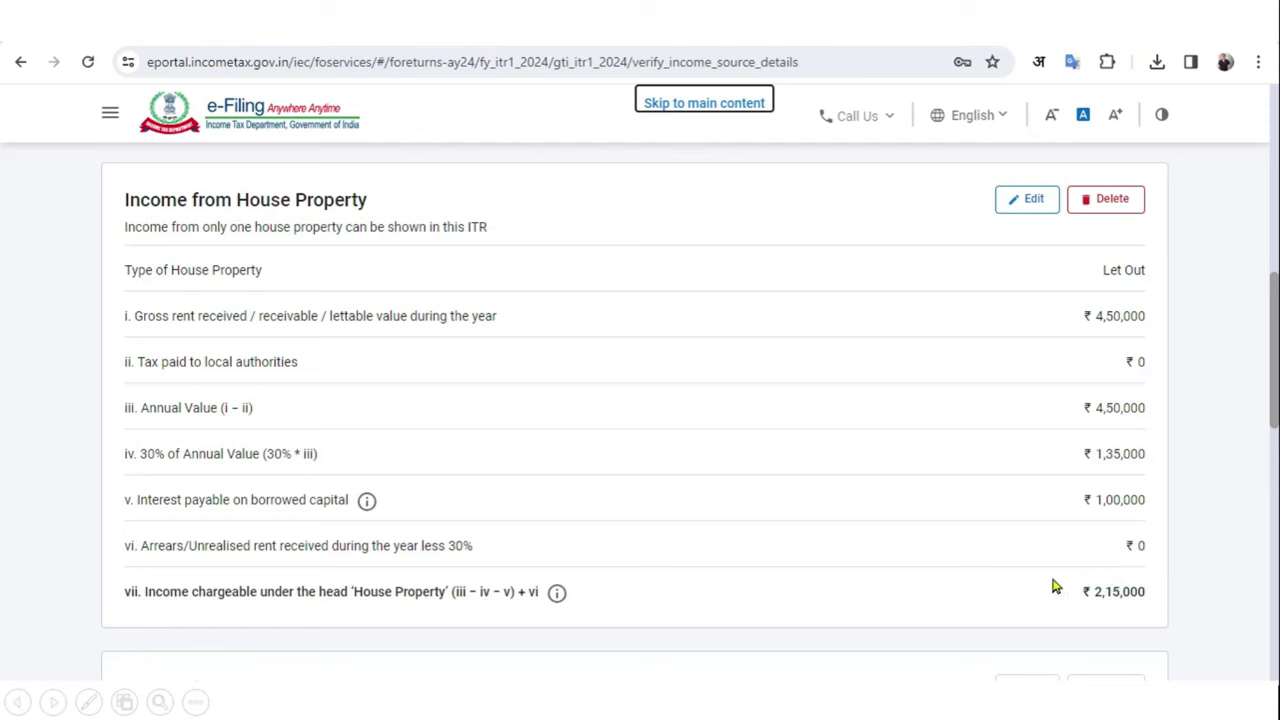
{"action": "scroll", "coordinate": [1113, 605], "scroll_direction": "down", "scroll_amount": 5}
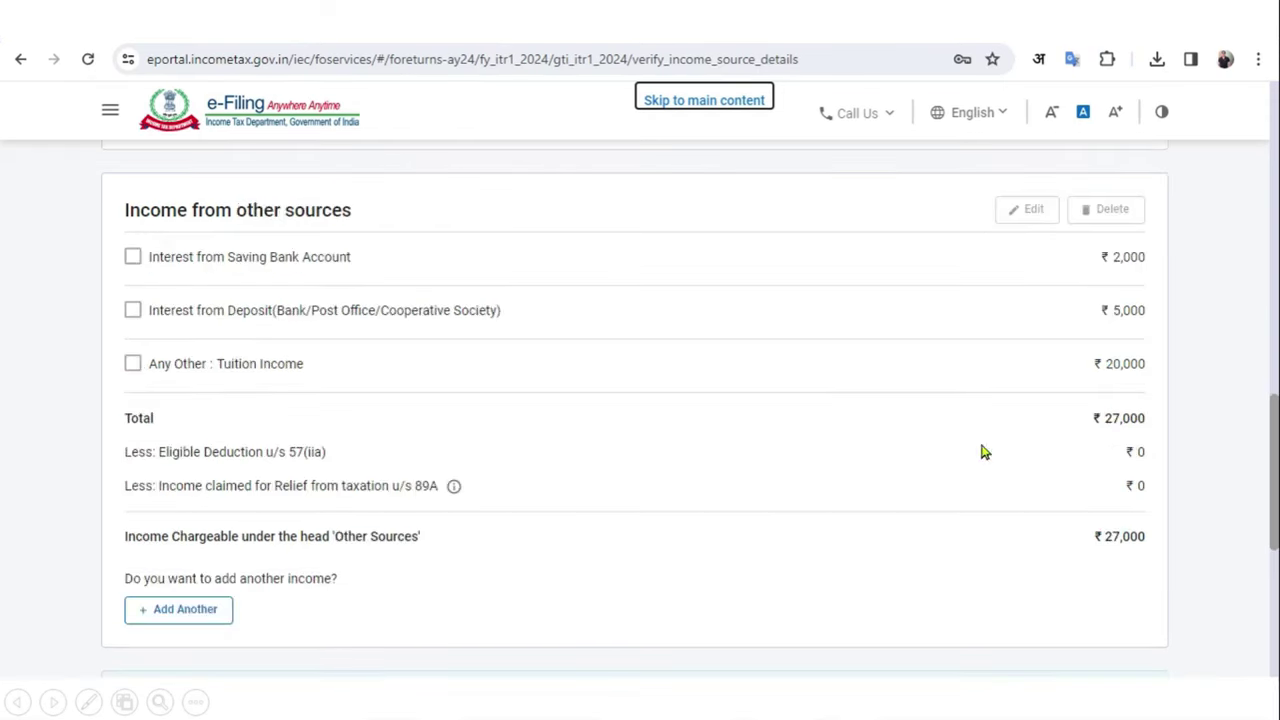
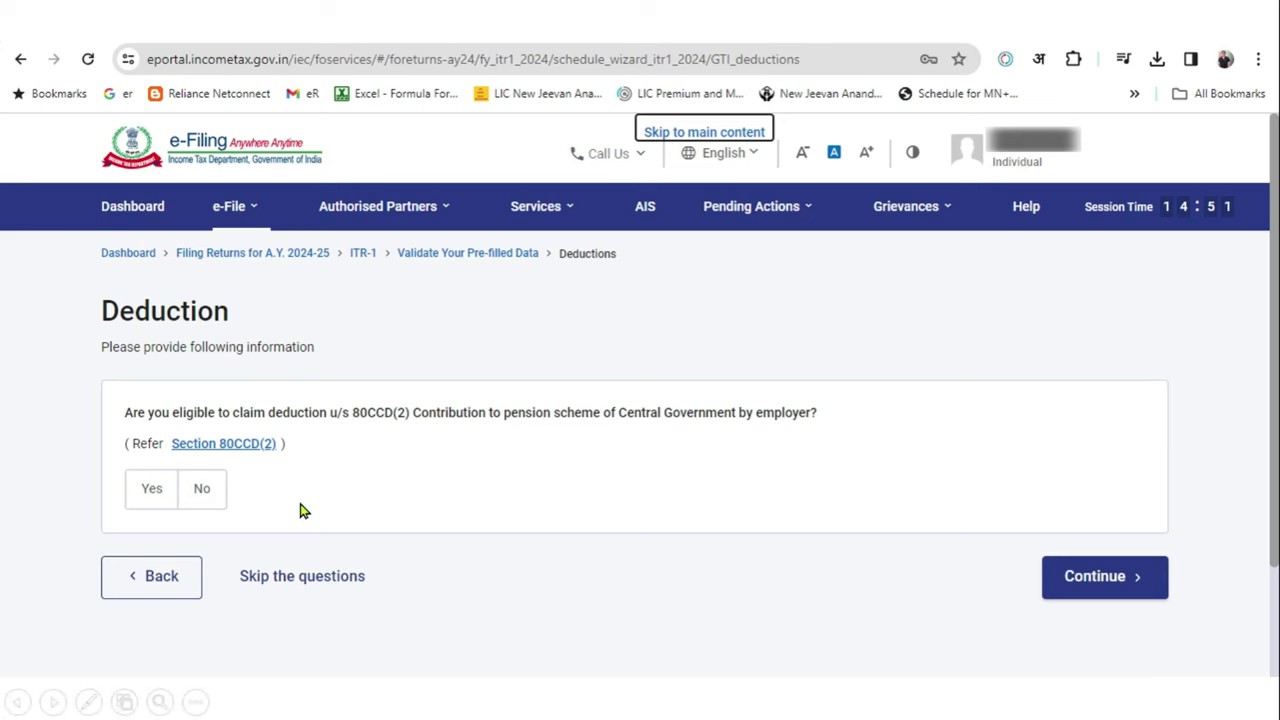
Step: Continue past the 80CCD(2) question and confirm the deductions without adding any claim
{"action": "left_click", "coordinate": [1136, 580]}
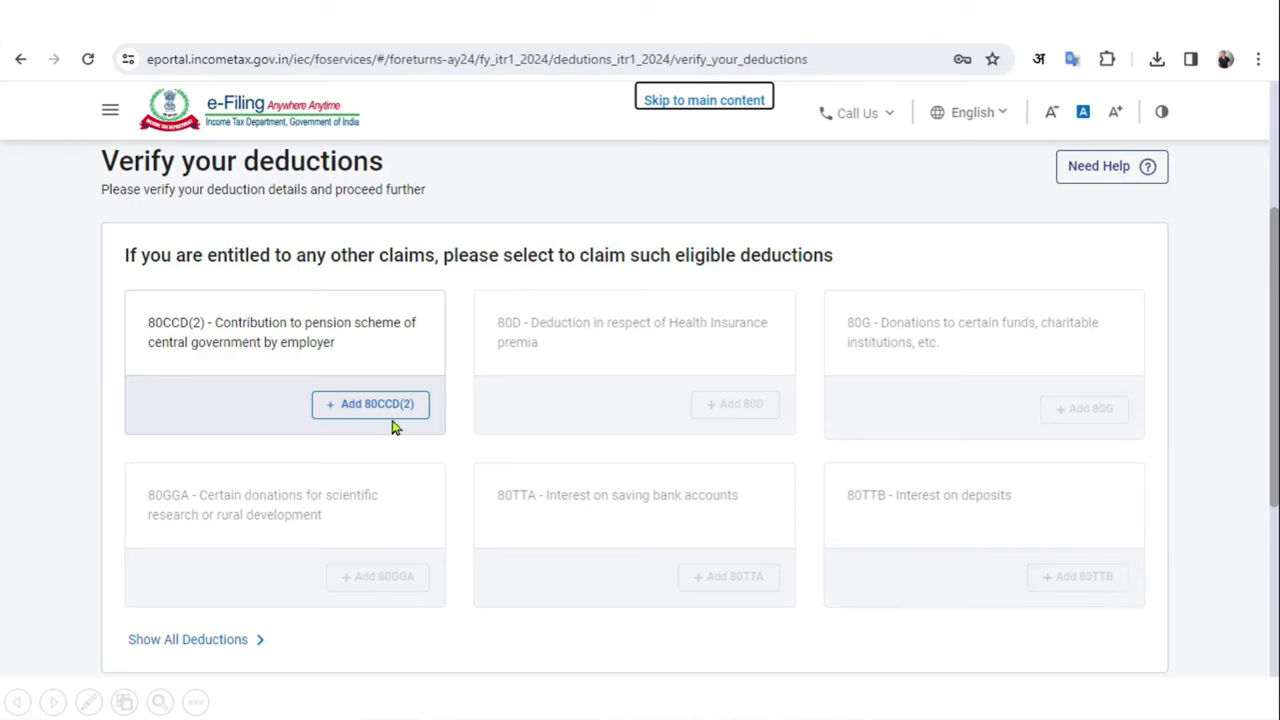
{"action": "scroll", "coordinate": [973, 482], "scroll_direction": "down", "scroll_amount": 2}
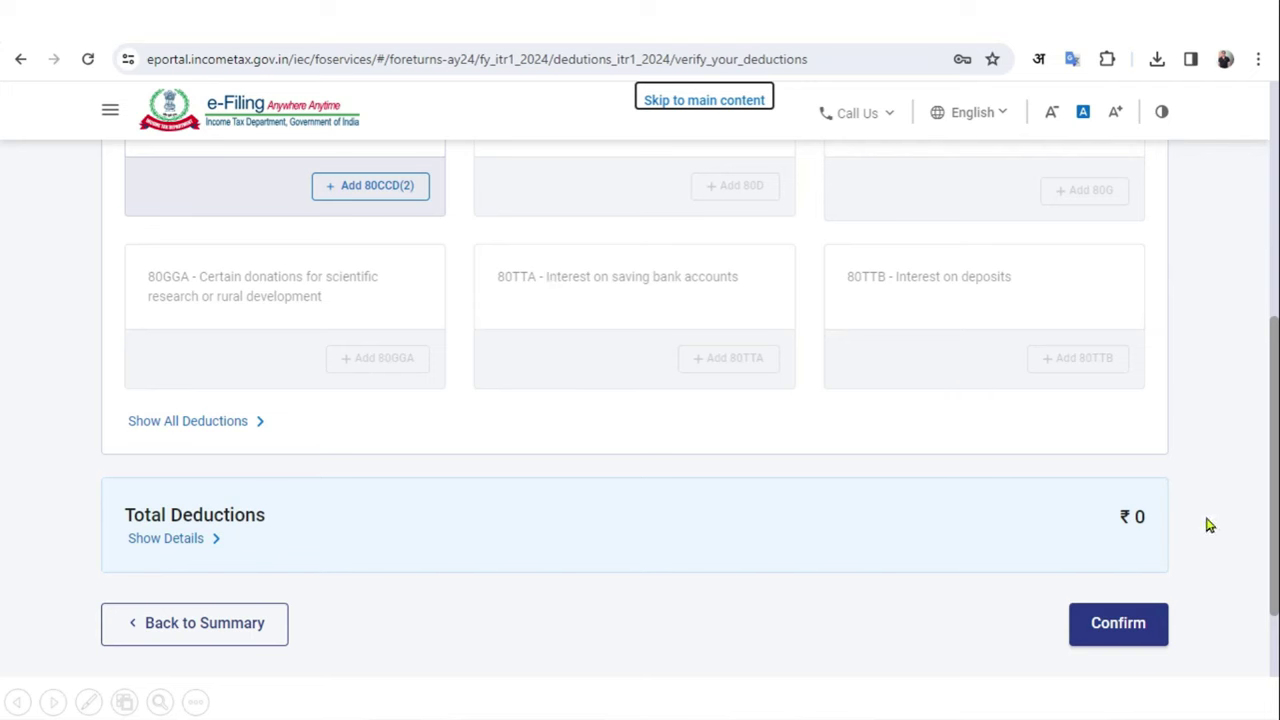
{"action": "left_click", "coordinate": [1133, 638]}
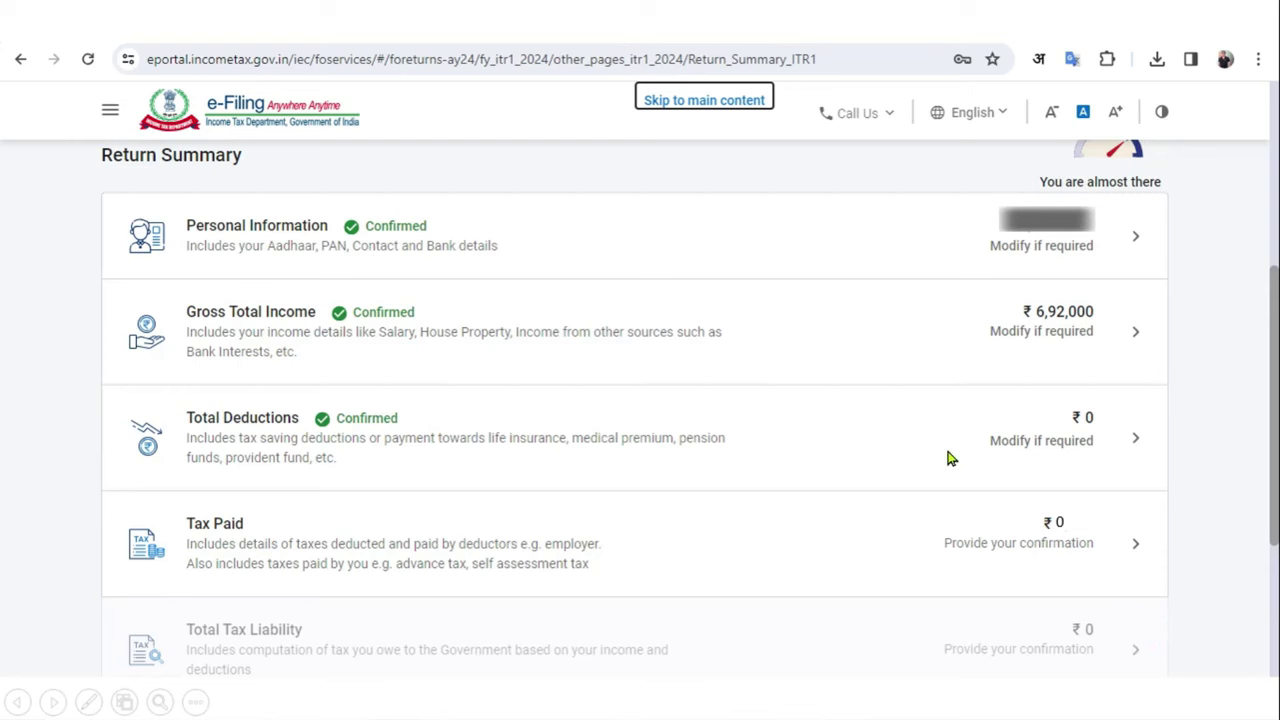
Step: Open the Tax Paid section, review the TDS, TCS and advance tax details, and confirm them
{"action": "left_click", "coordinate": [908, 544]}
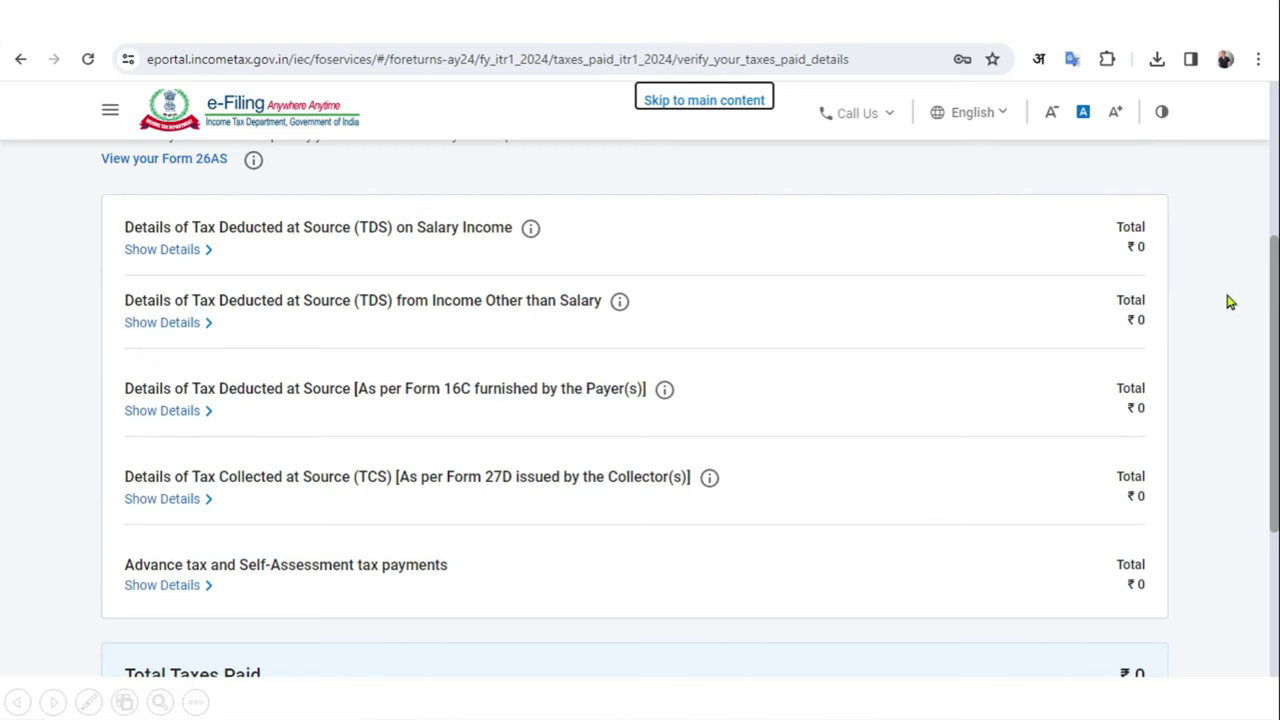
{"action": "scroll", "coordinate": [1226, 260], "scroll_direction": "down", "scroll_amount": 2}
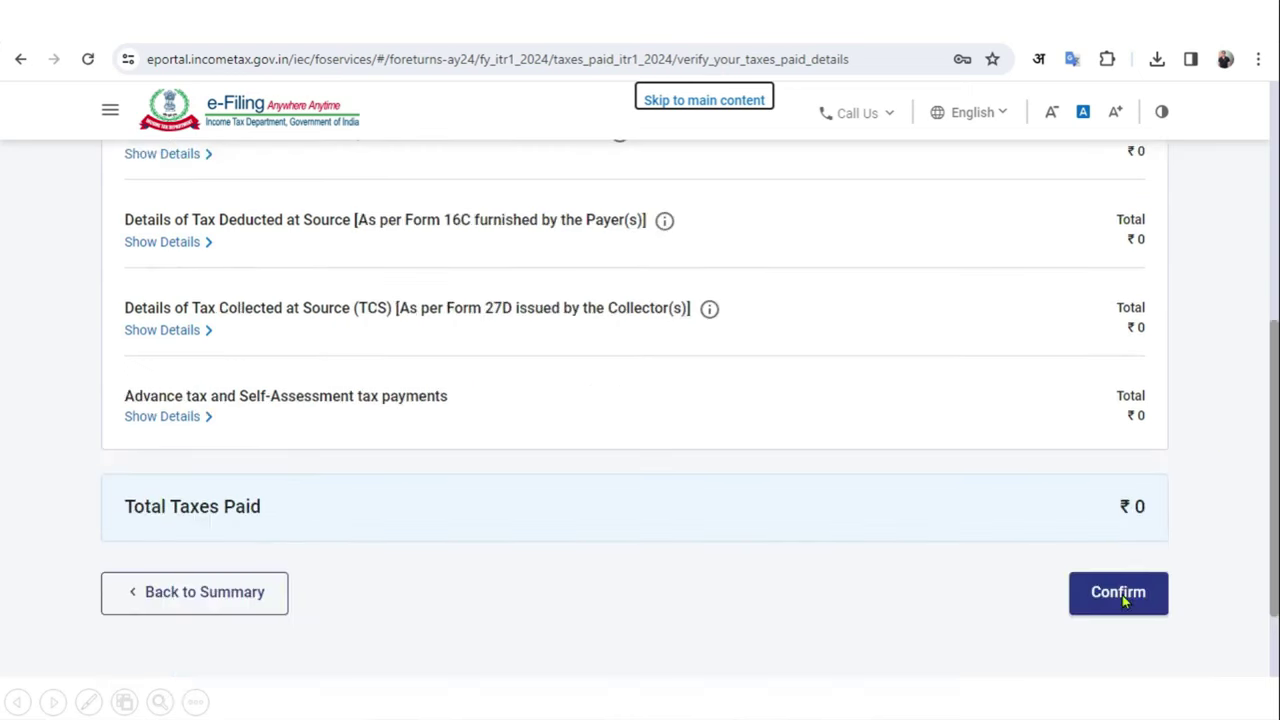
{"action": "left_click", "coordinate": [1122, 594]}
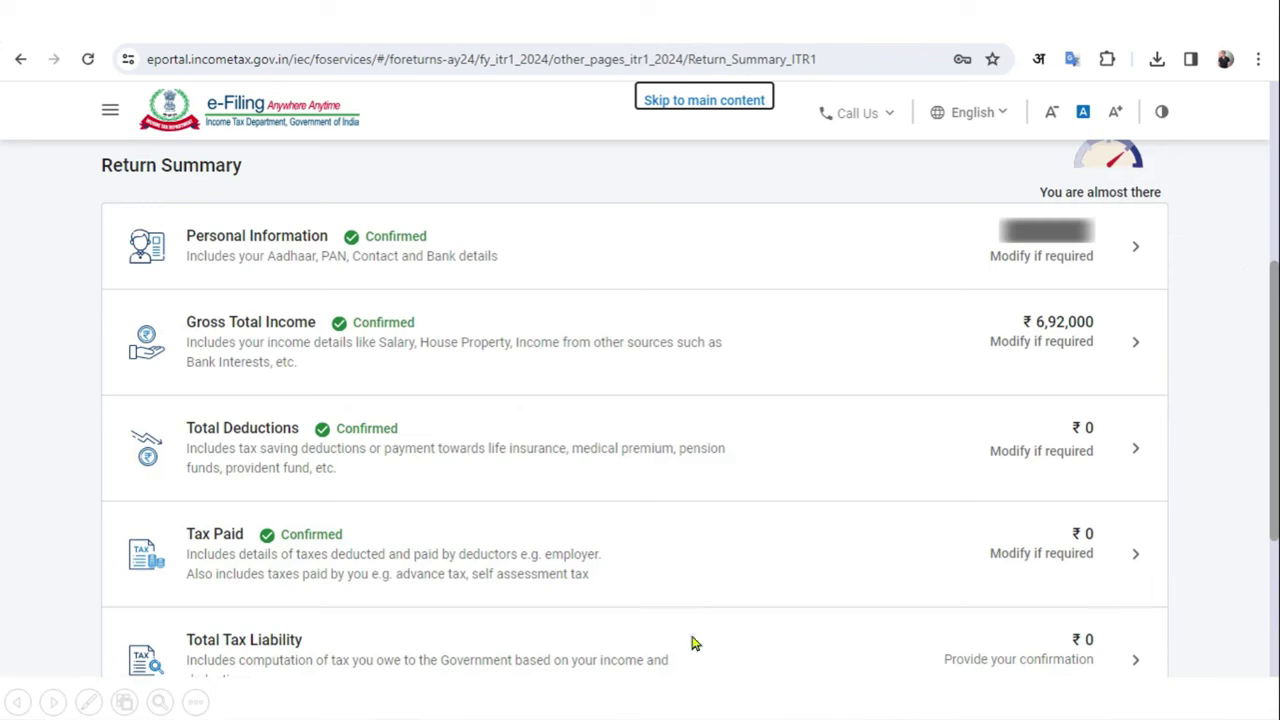
Step: Open the Total Tax Liability section and examine the slab-wise calculation of tax payable on total income
{"action": "scroll", "coordinate": [1052, 655], "scroll_direction": "down", "scroll_amount": 1}
{"action": "left_click", "coordinate": [1049, 645]}
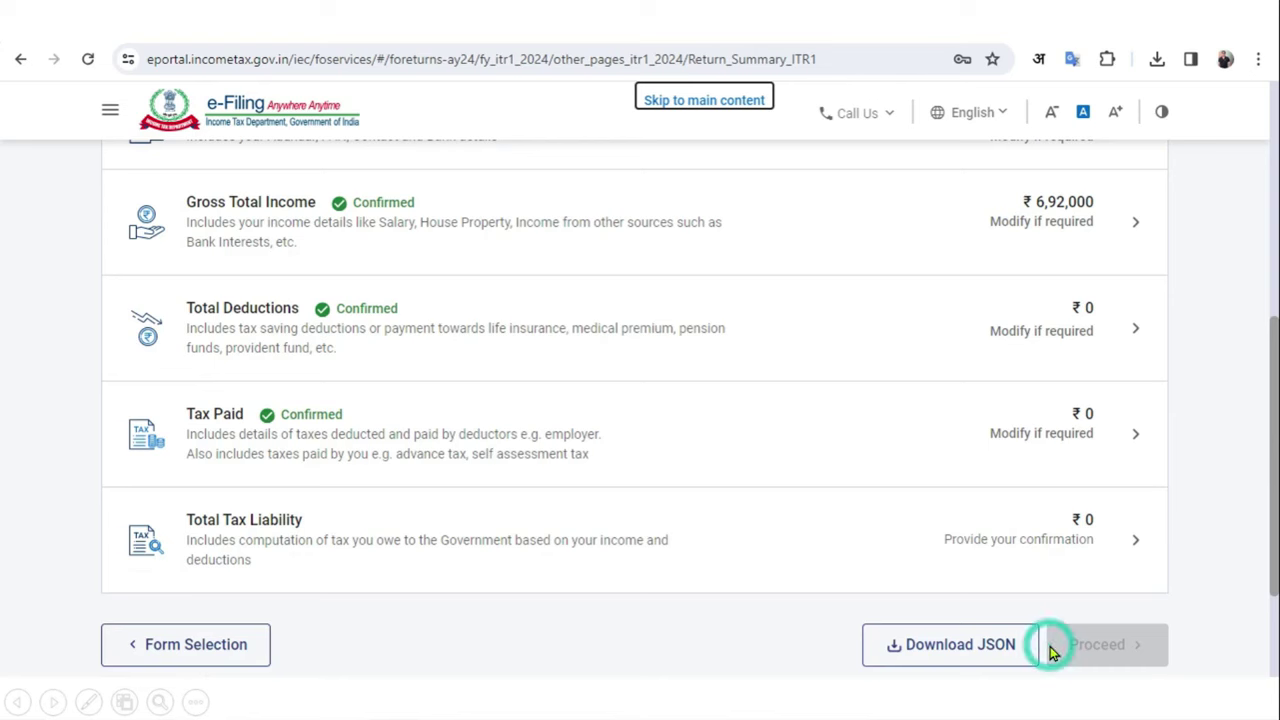
{"action": "left_click", "coordinate": [855, 548]}
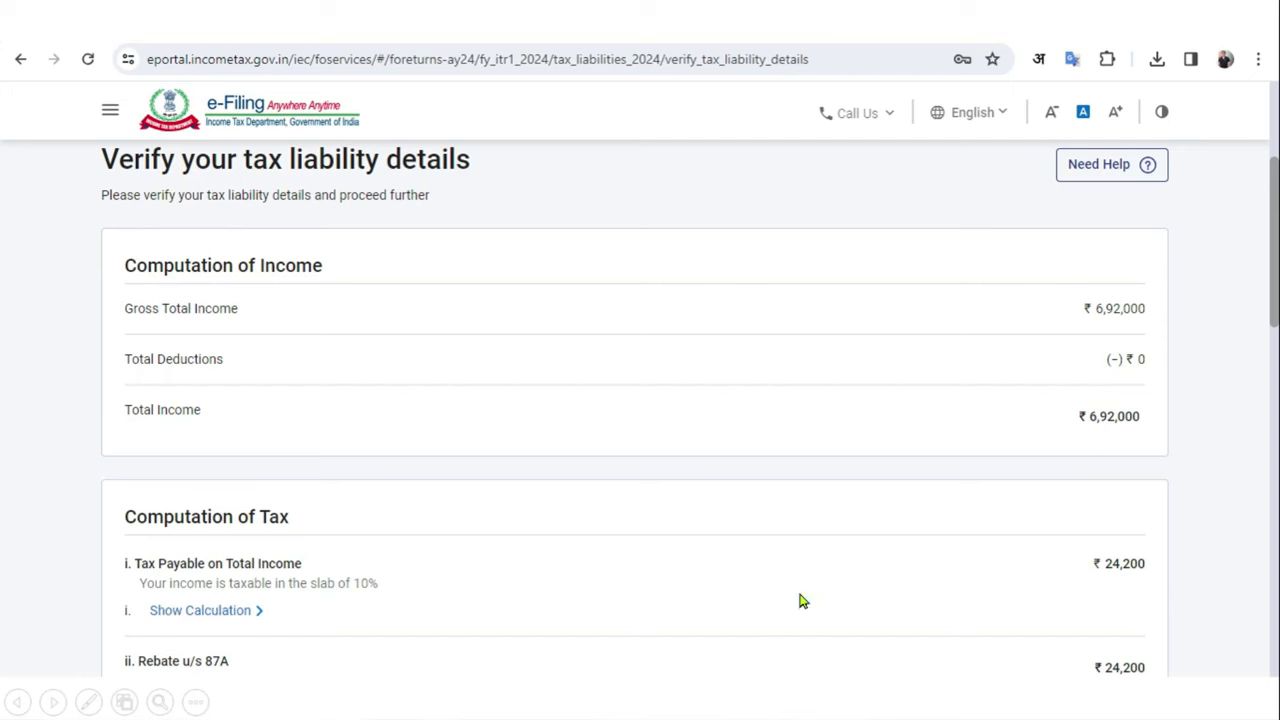
{"action": "left_click", "coordinate": [1119, 586]}
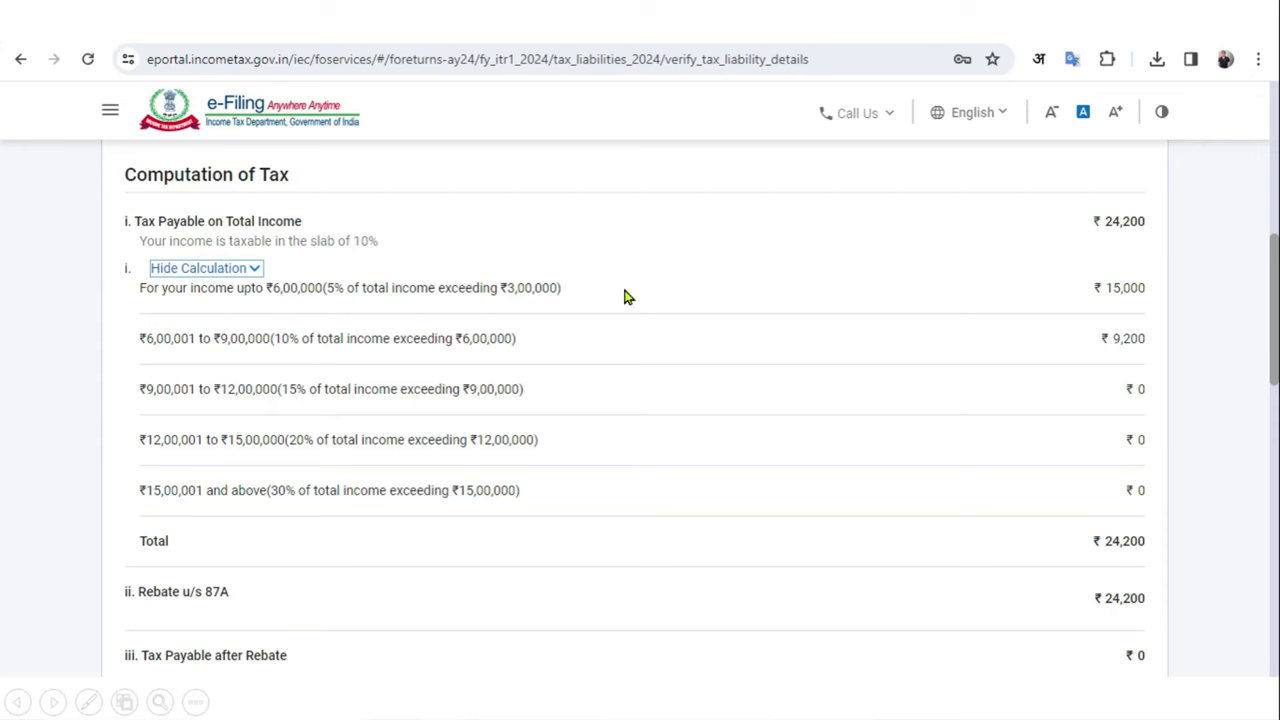
{"action": "key", "text": "Return"}
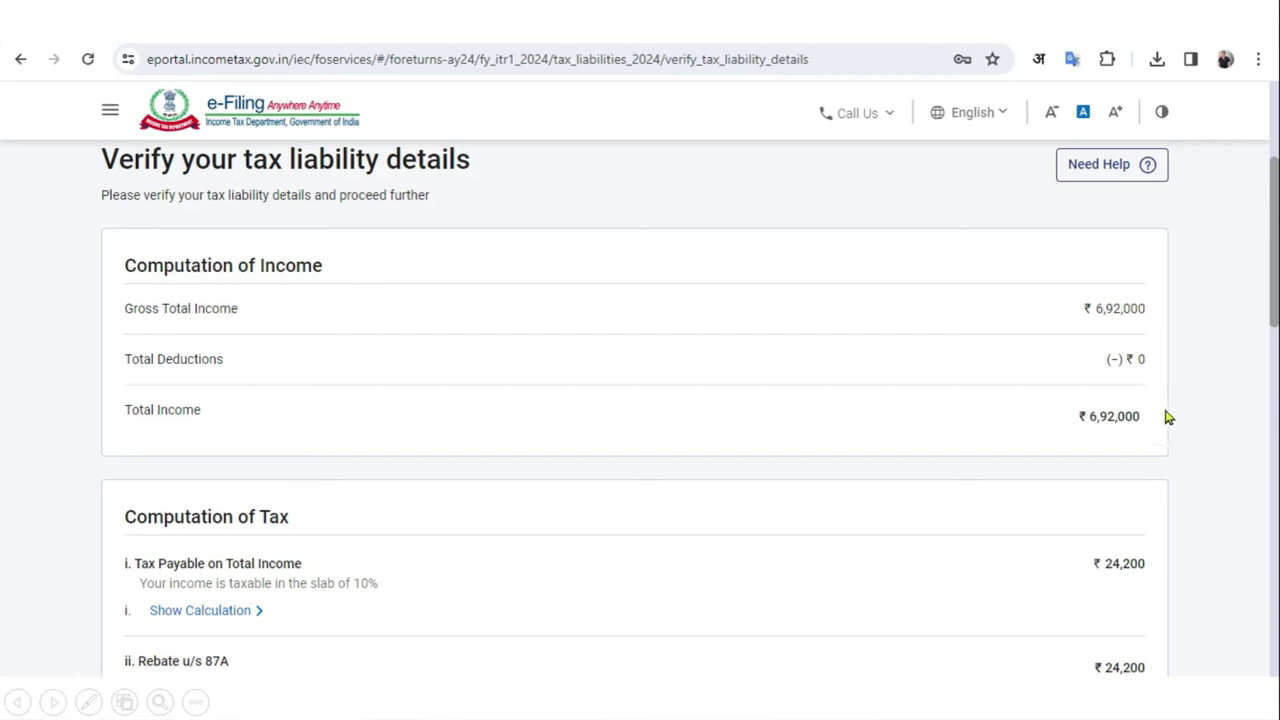
{"action": "key", "text": "Return"}
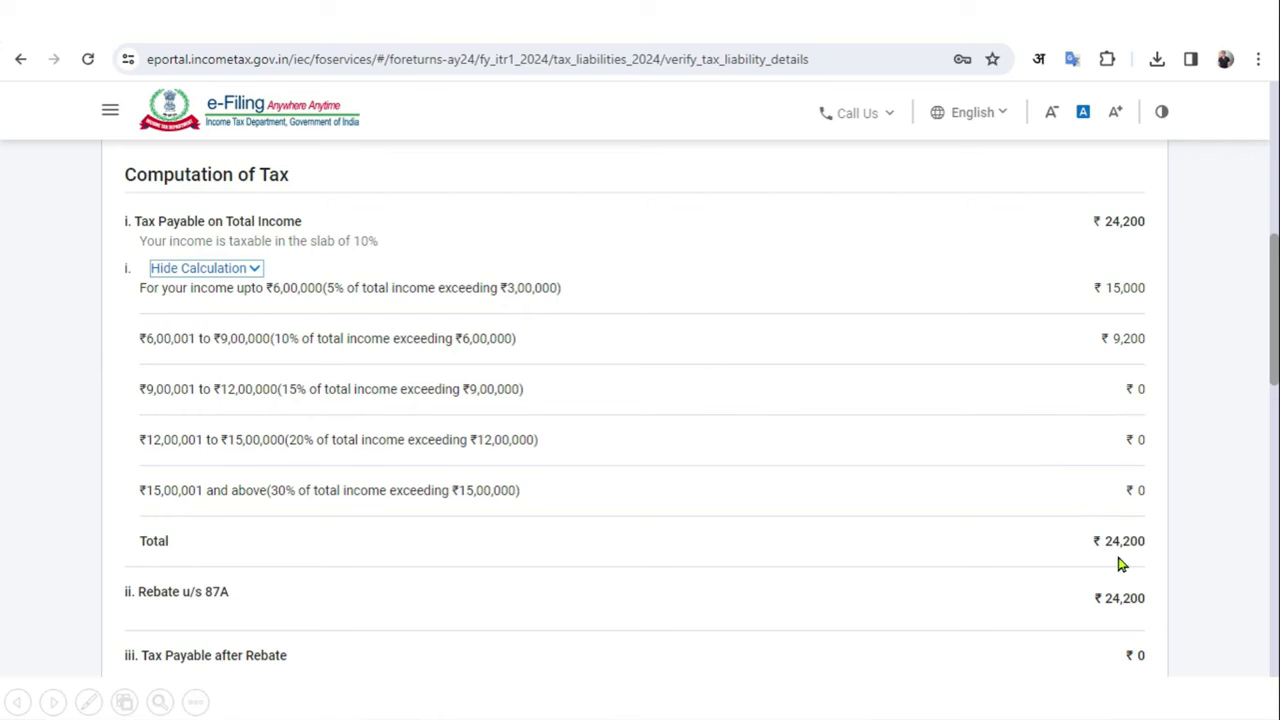
{"action": "scroll", "coordinate": [1054, 511], "scroll_direction": "down", "scroll_amount": 4}
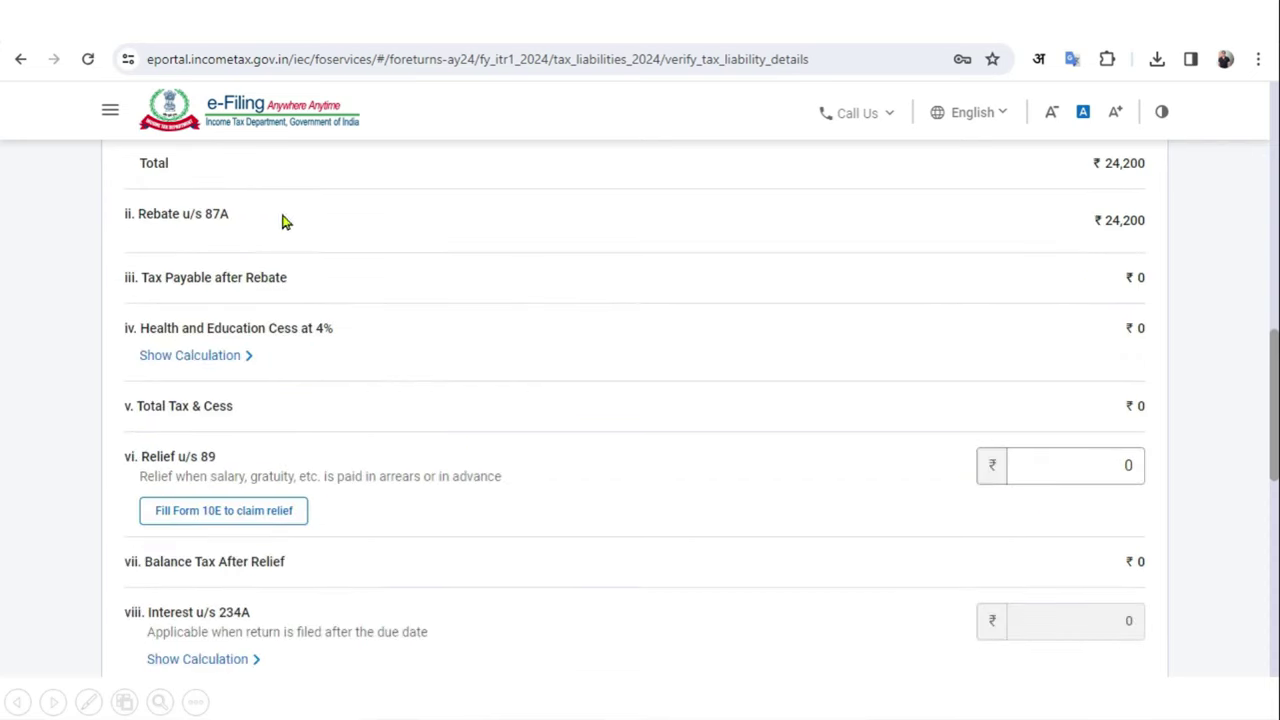
{"action": "scroll", "coordinate": [839, 393], "scroll_direction": "up", "scroll_amount": 4}
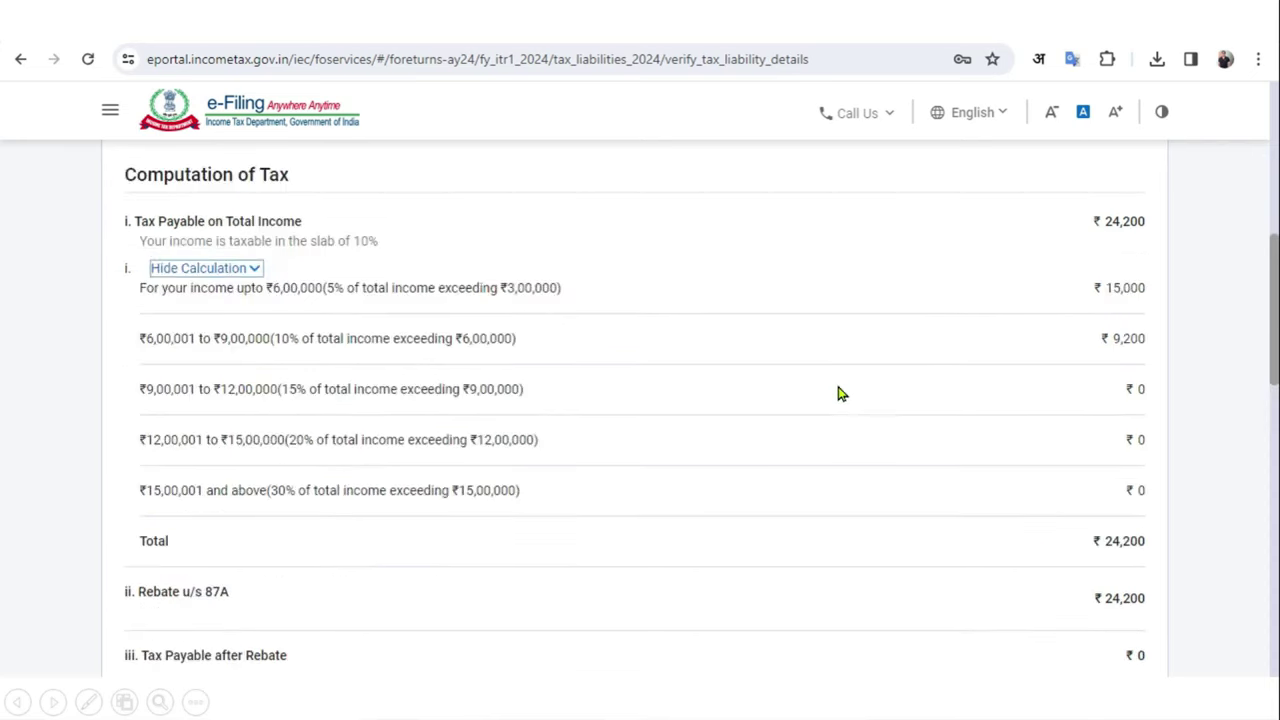
{"action": "scroll", "coordinate": [839, 393], "scroll_direction": "up", "scroll_amount": 4}
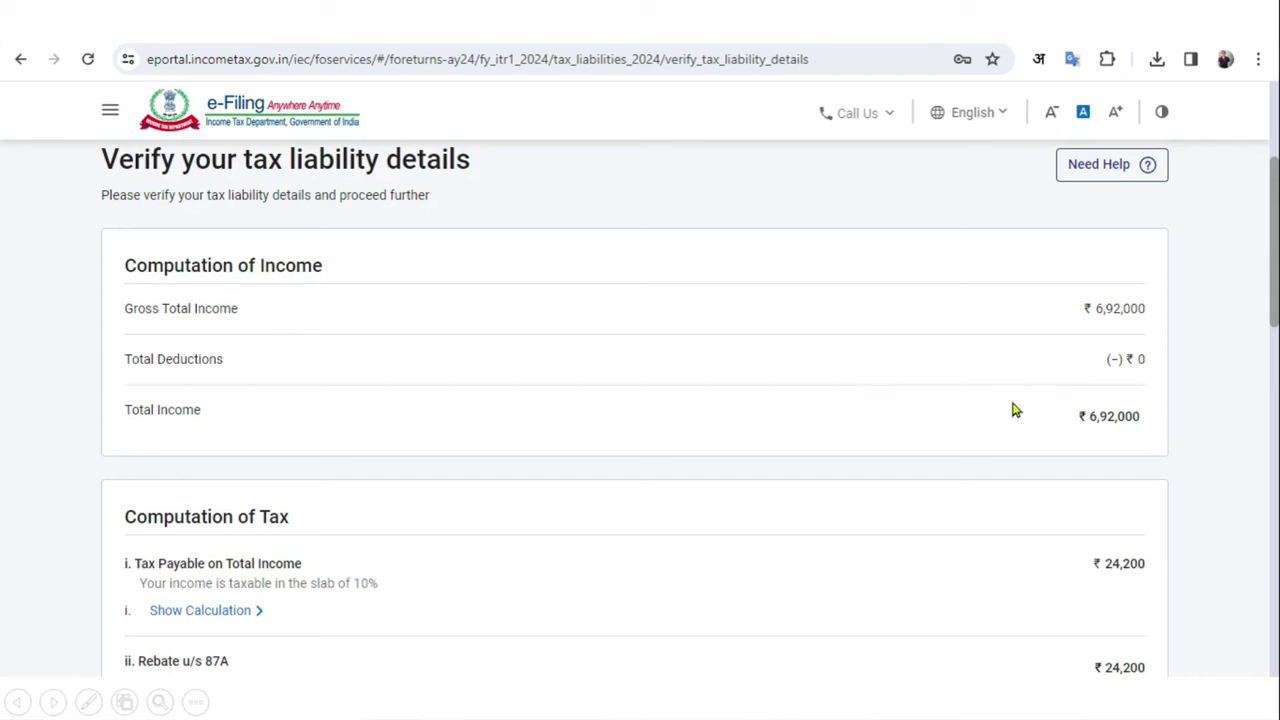
{"action": "left_click", "coordinate": [1017, 460]}
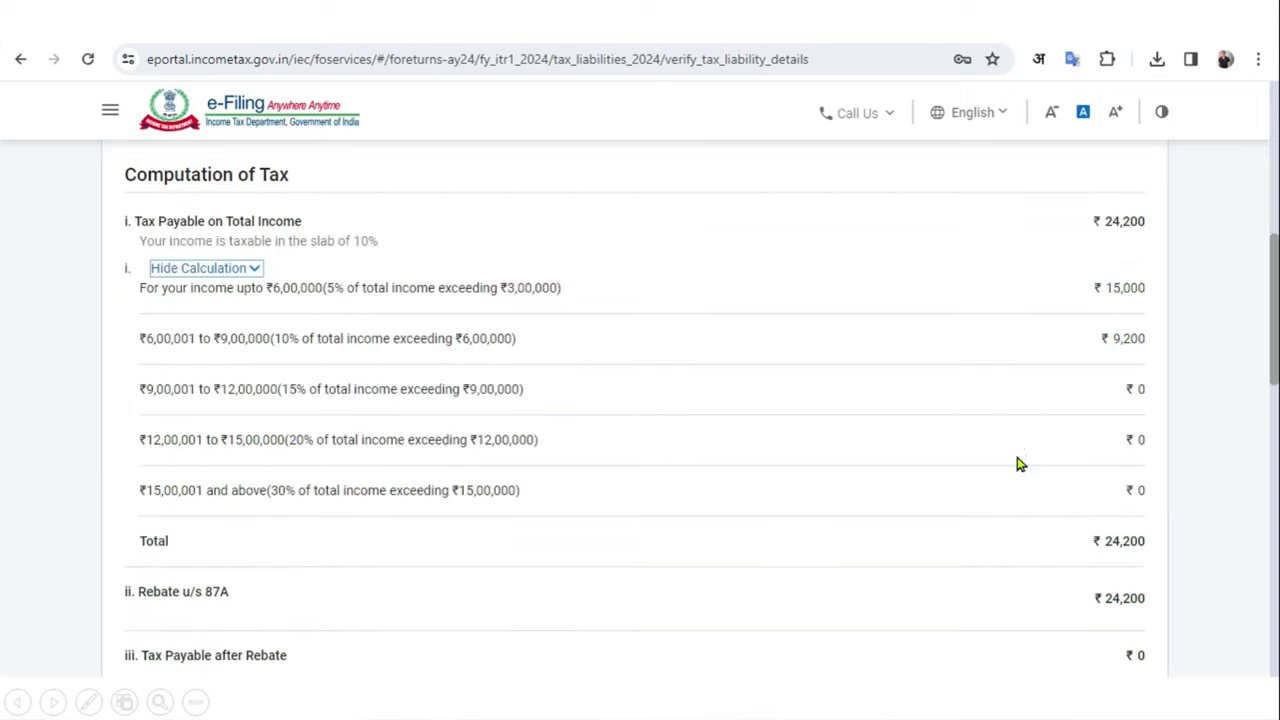
Step: Check the rebate u/s 87A, cess, interest and fee entries, and confirm the tax liability
{"action": "scroll", "coordinate": [1017, 463], "scroll_direction": "down", "scroll_amount": 4}
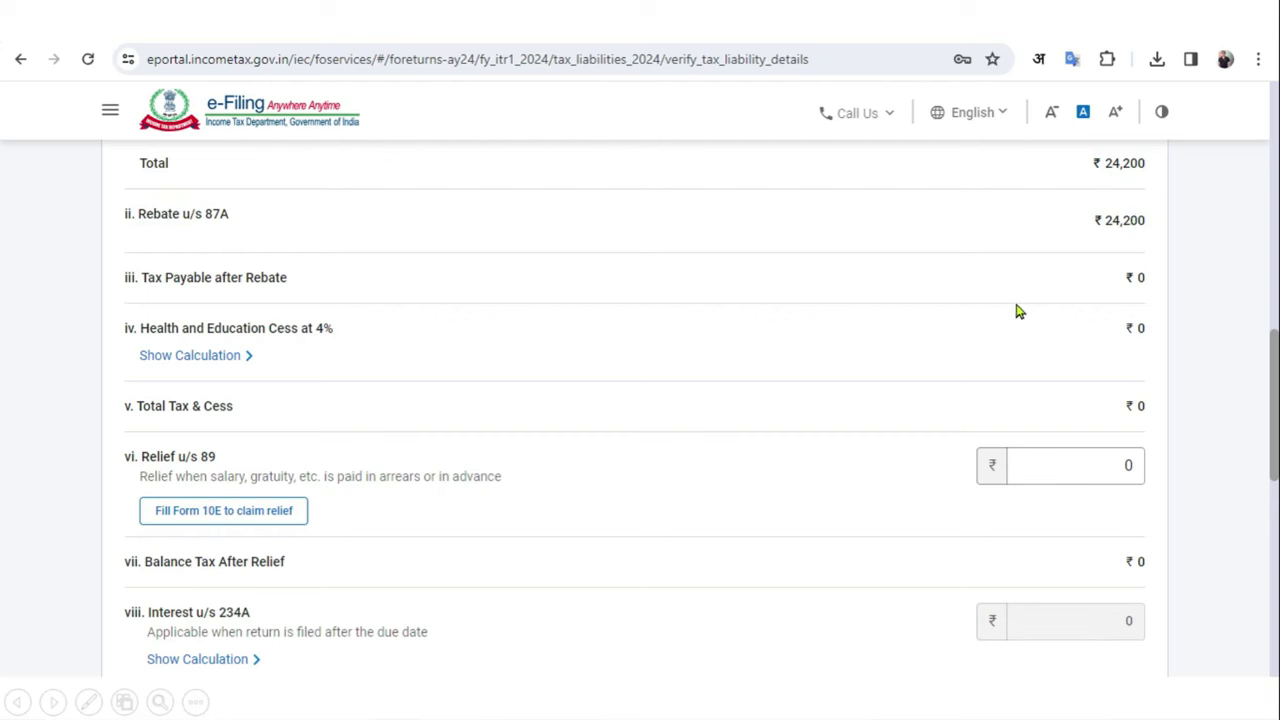
{"action": "scroll", "coordinate": [1034, 575], "scroll_direction": "down", "scroll_amount": 6}
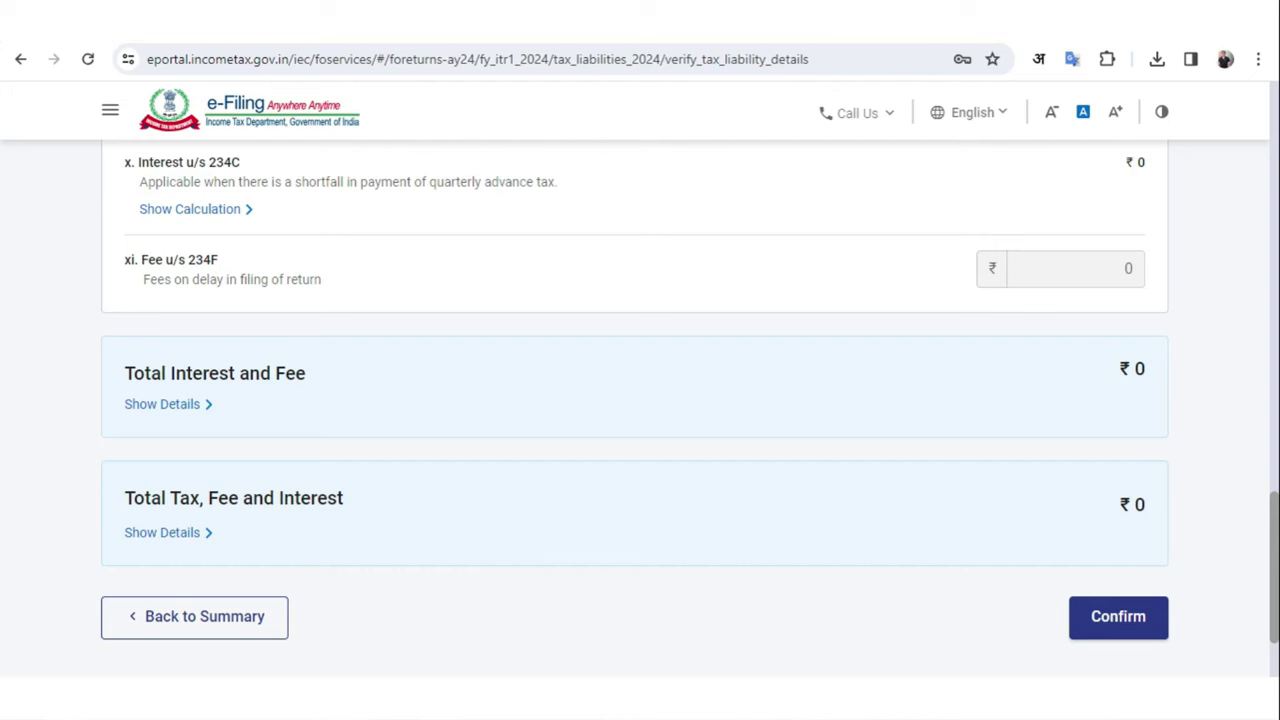
{"action": "left_click", "coordinate": [1098, 617]}
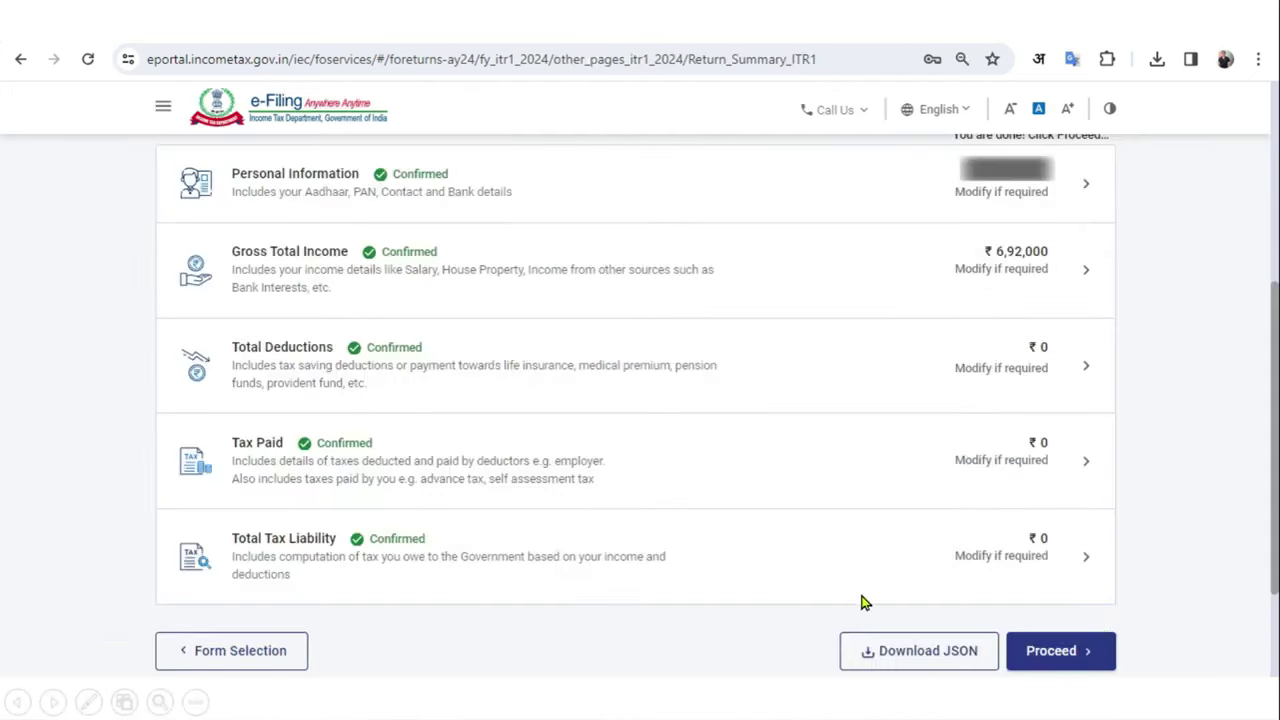
Step: Proceed from the return summary, review the taxable income and amount payable, and continue to Preview Return
{"action": "left_click", "coordinate": [1087, 655]}
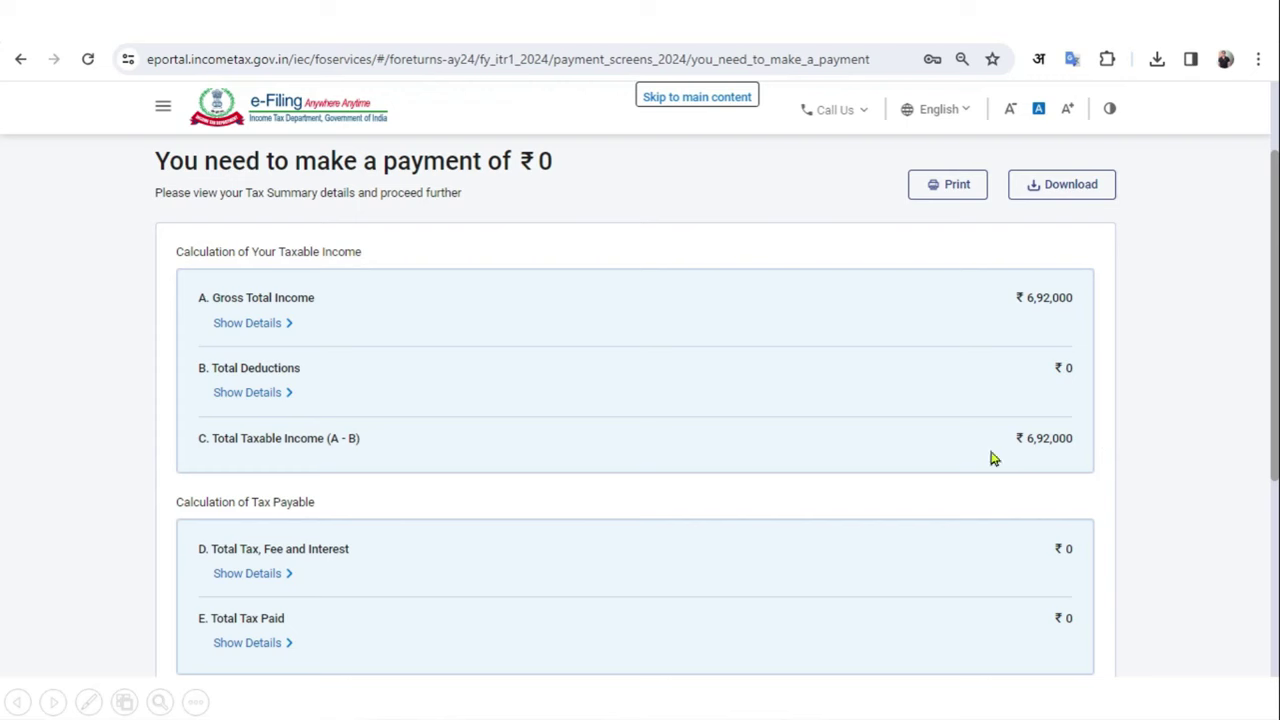
{"action": "scroll", "coordinate": [1116, 432], "scroll_direction": "down", "scroll_amount": 2}
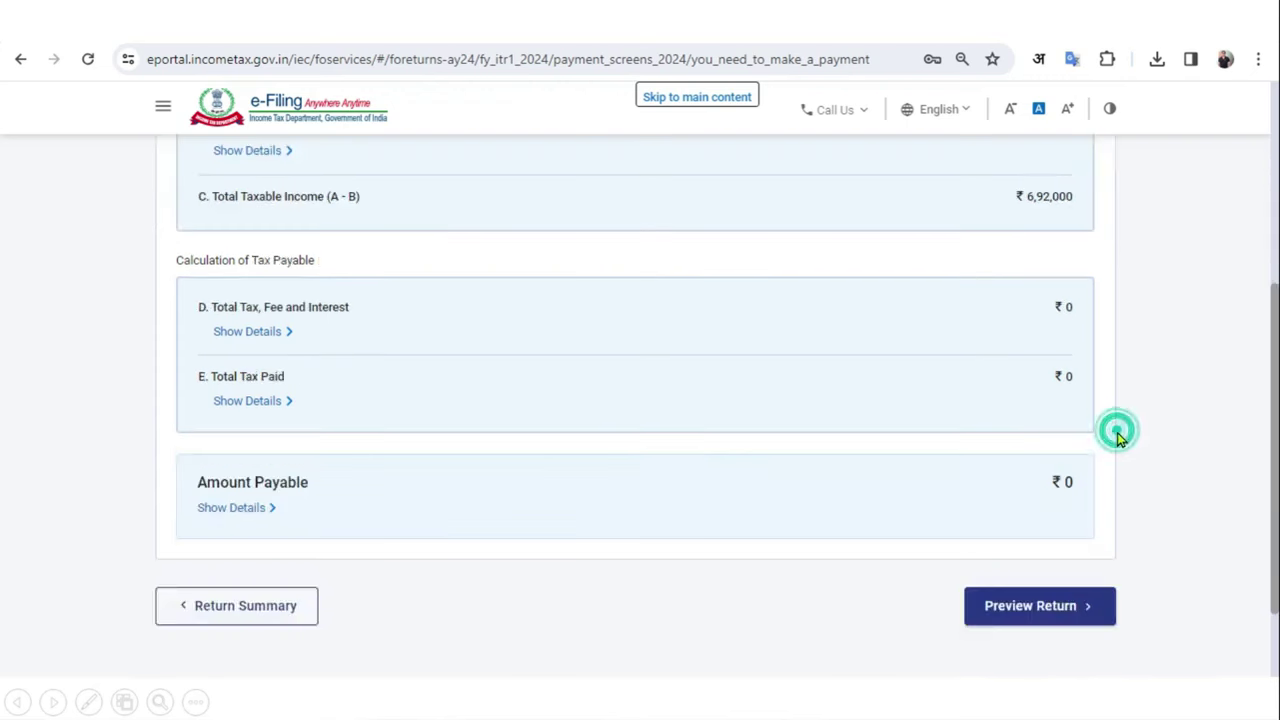
{"action": "left_click", "coordinate": [1040, 606]}
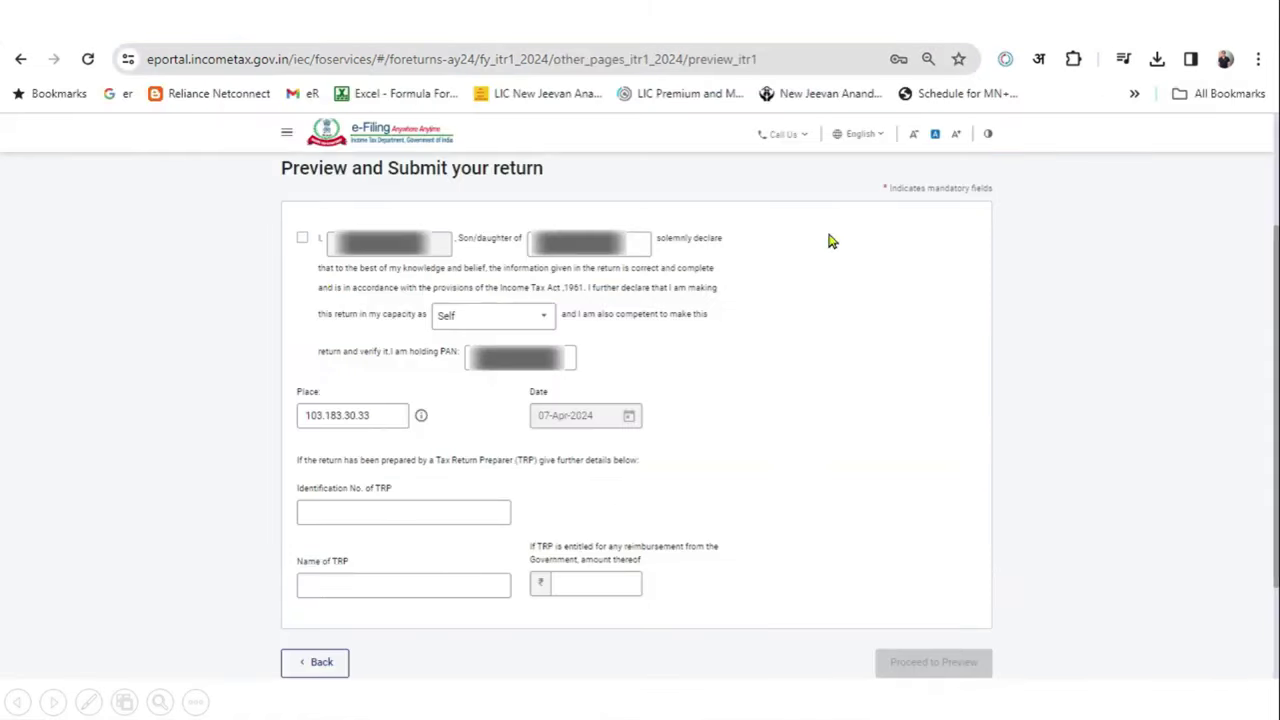
Step: Accept the declaration, proceed to the preview, and go to the verification section at the end of the return
{"action": "left_click", "coordinate": [303, 240]}
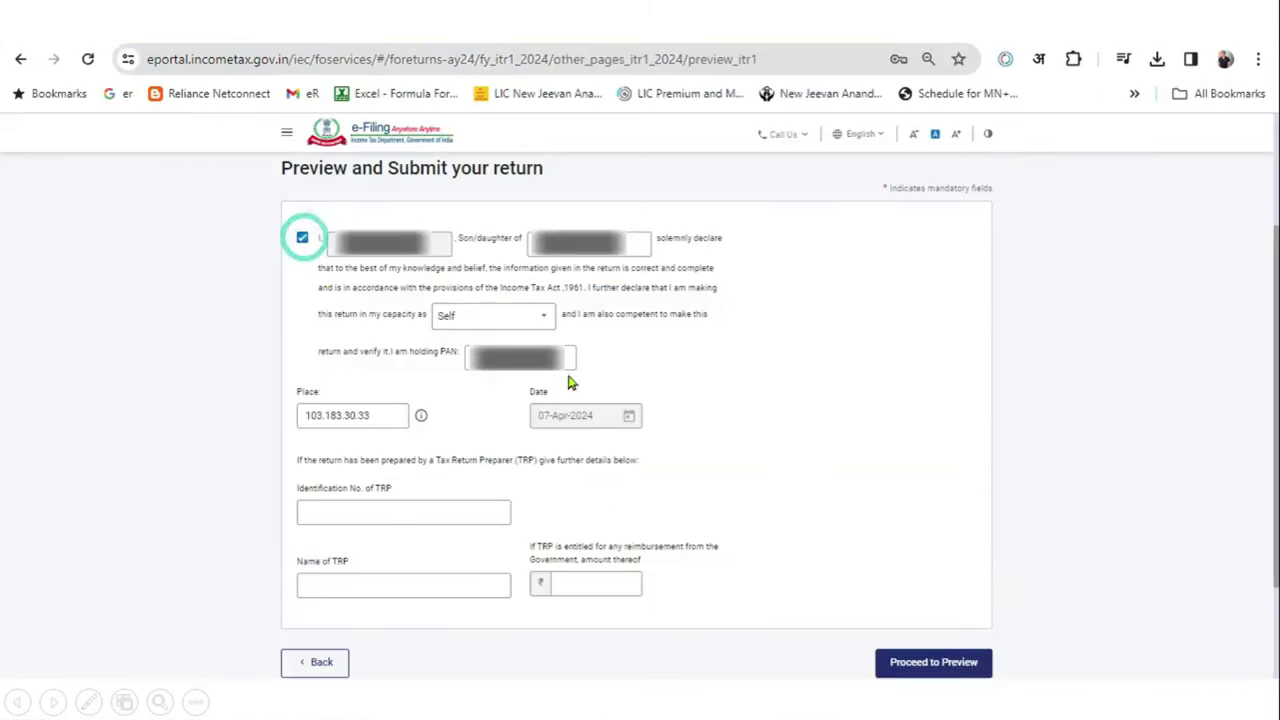
{"action": "left_click", "coordinate": [933, 662]}
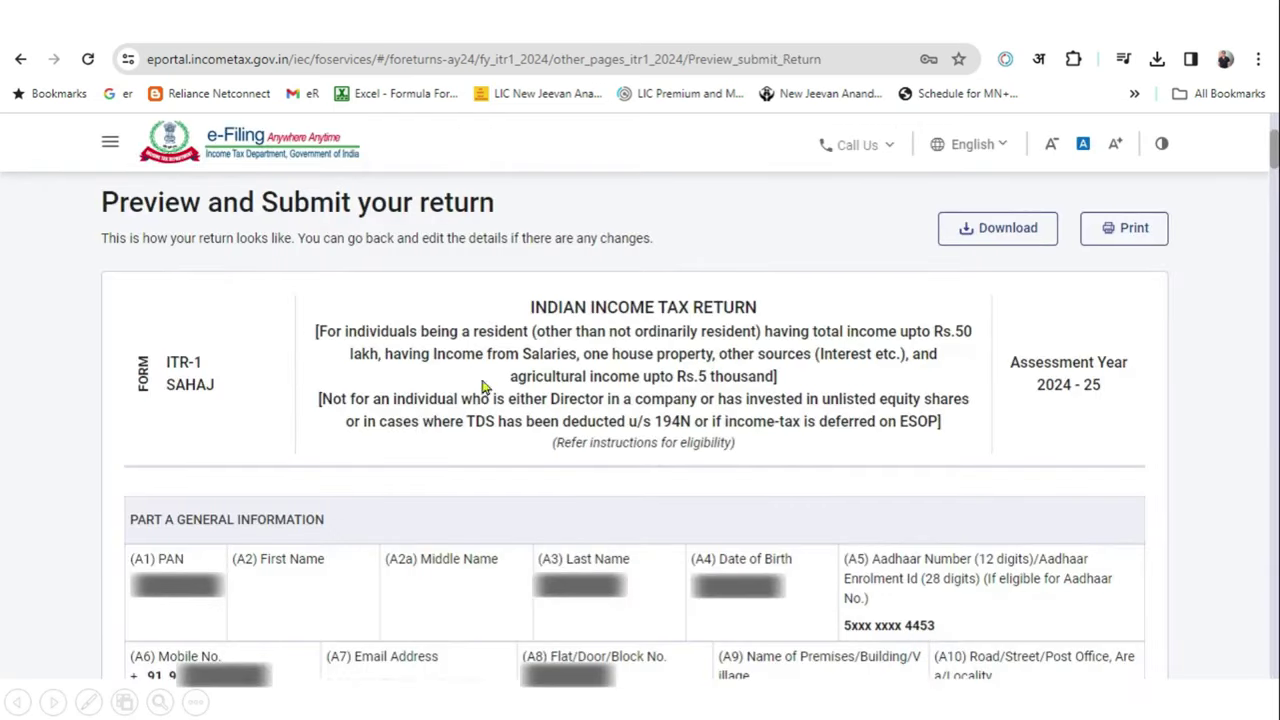
{"action": "key", "text": "ctrl+End"}
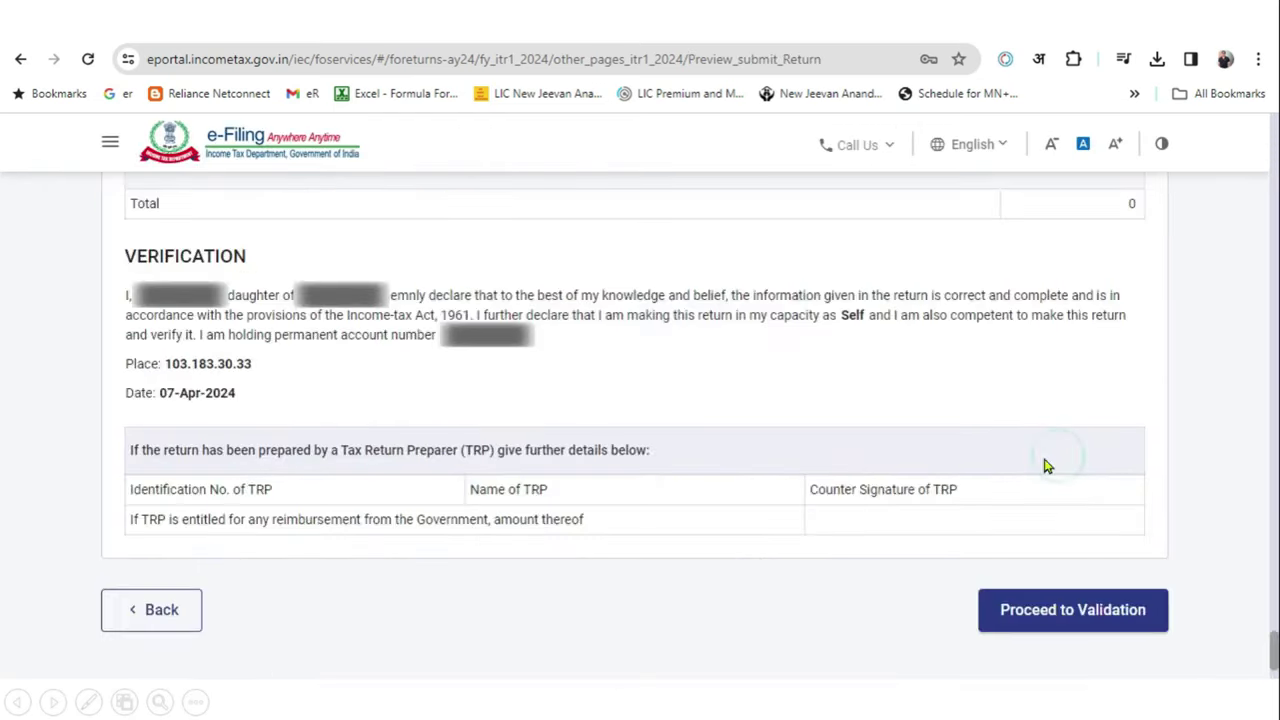